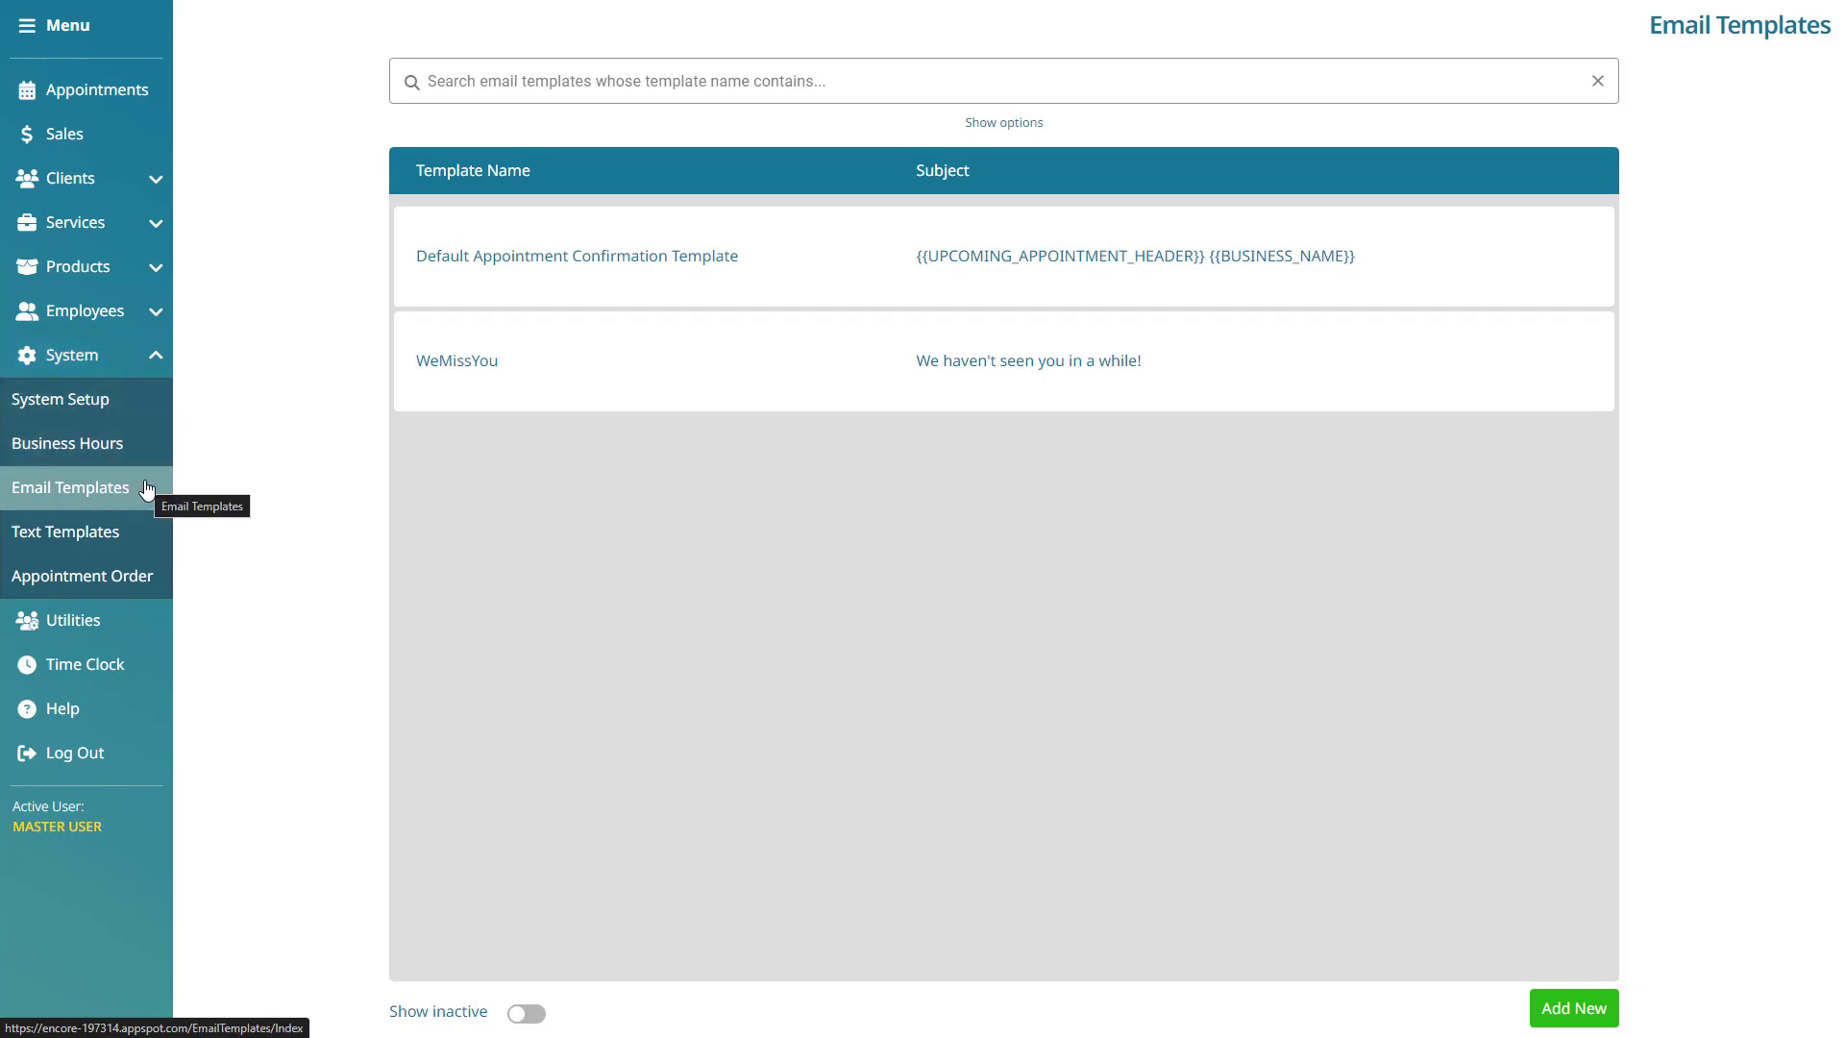
# - Create a new email template named Forms with the subject "Please fill out your forms!"
pyautogui.click(1572, 1008)
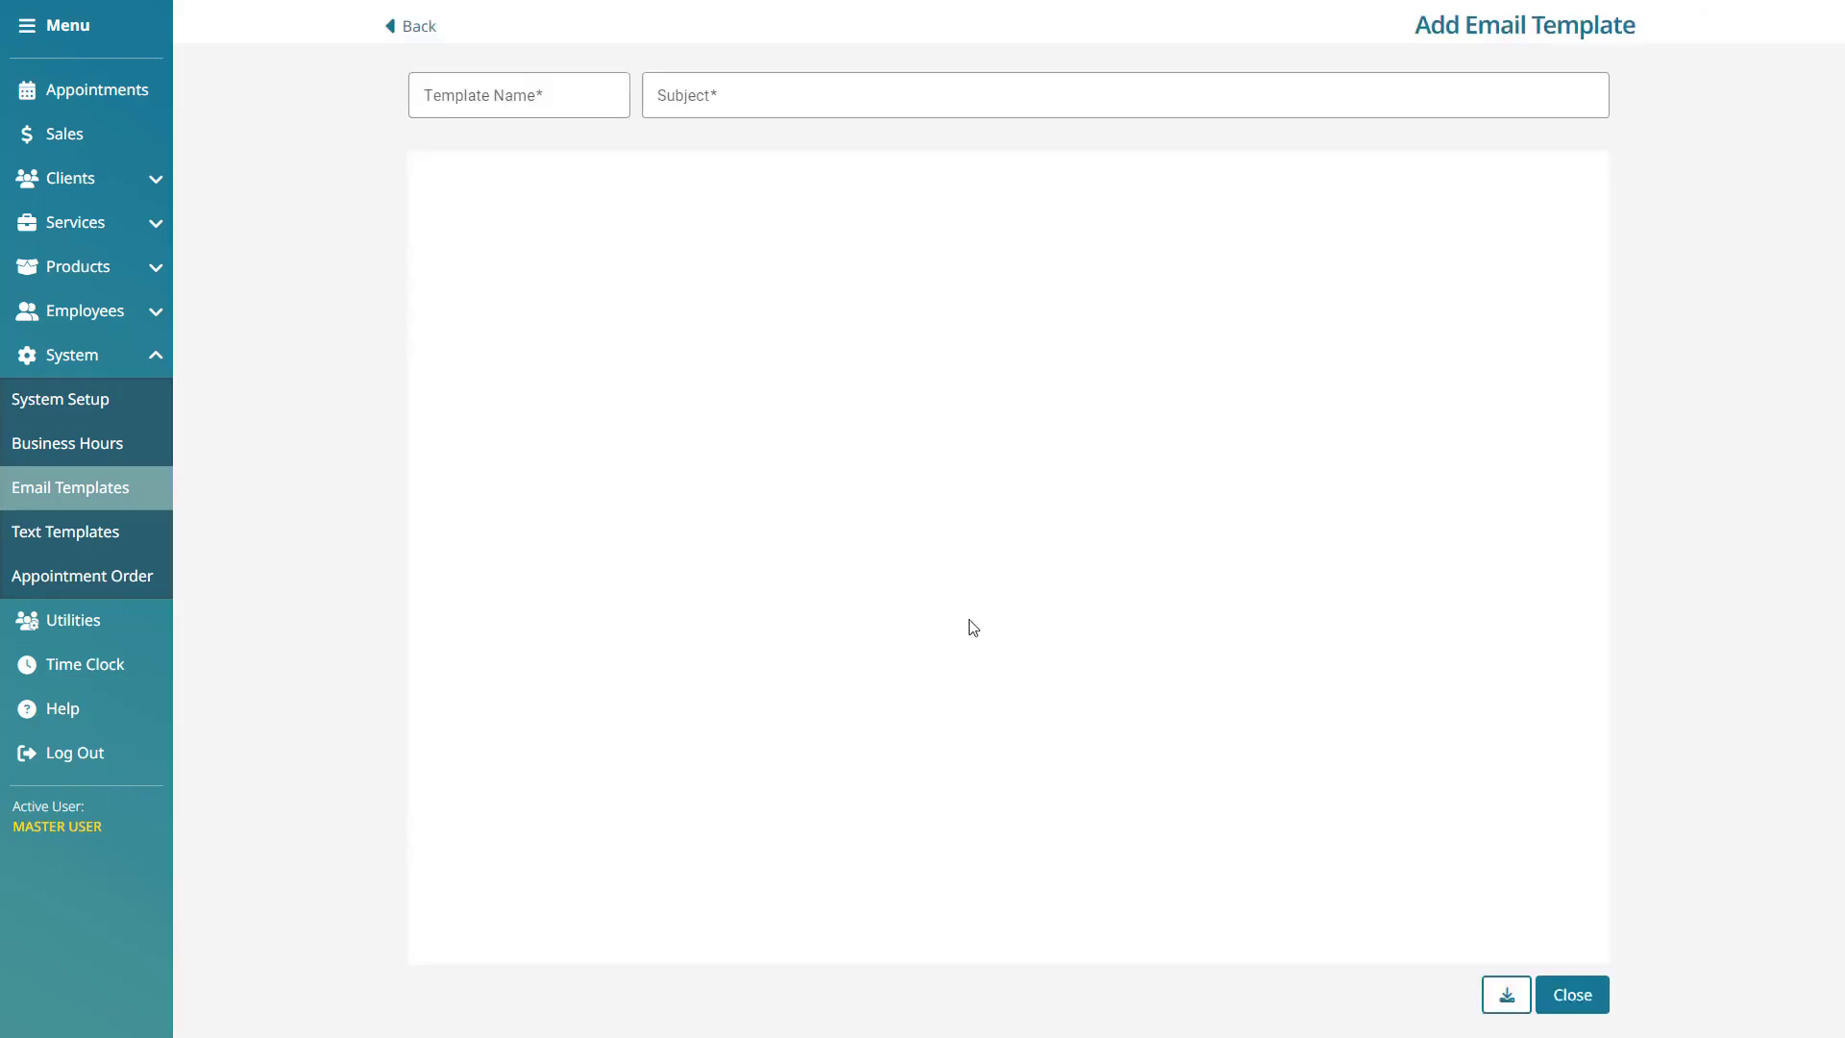
pyautogui.write('Forms')
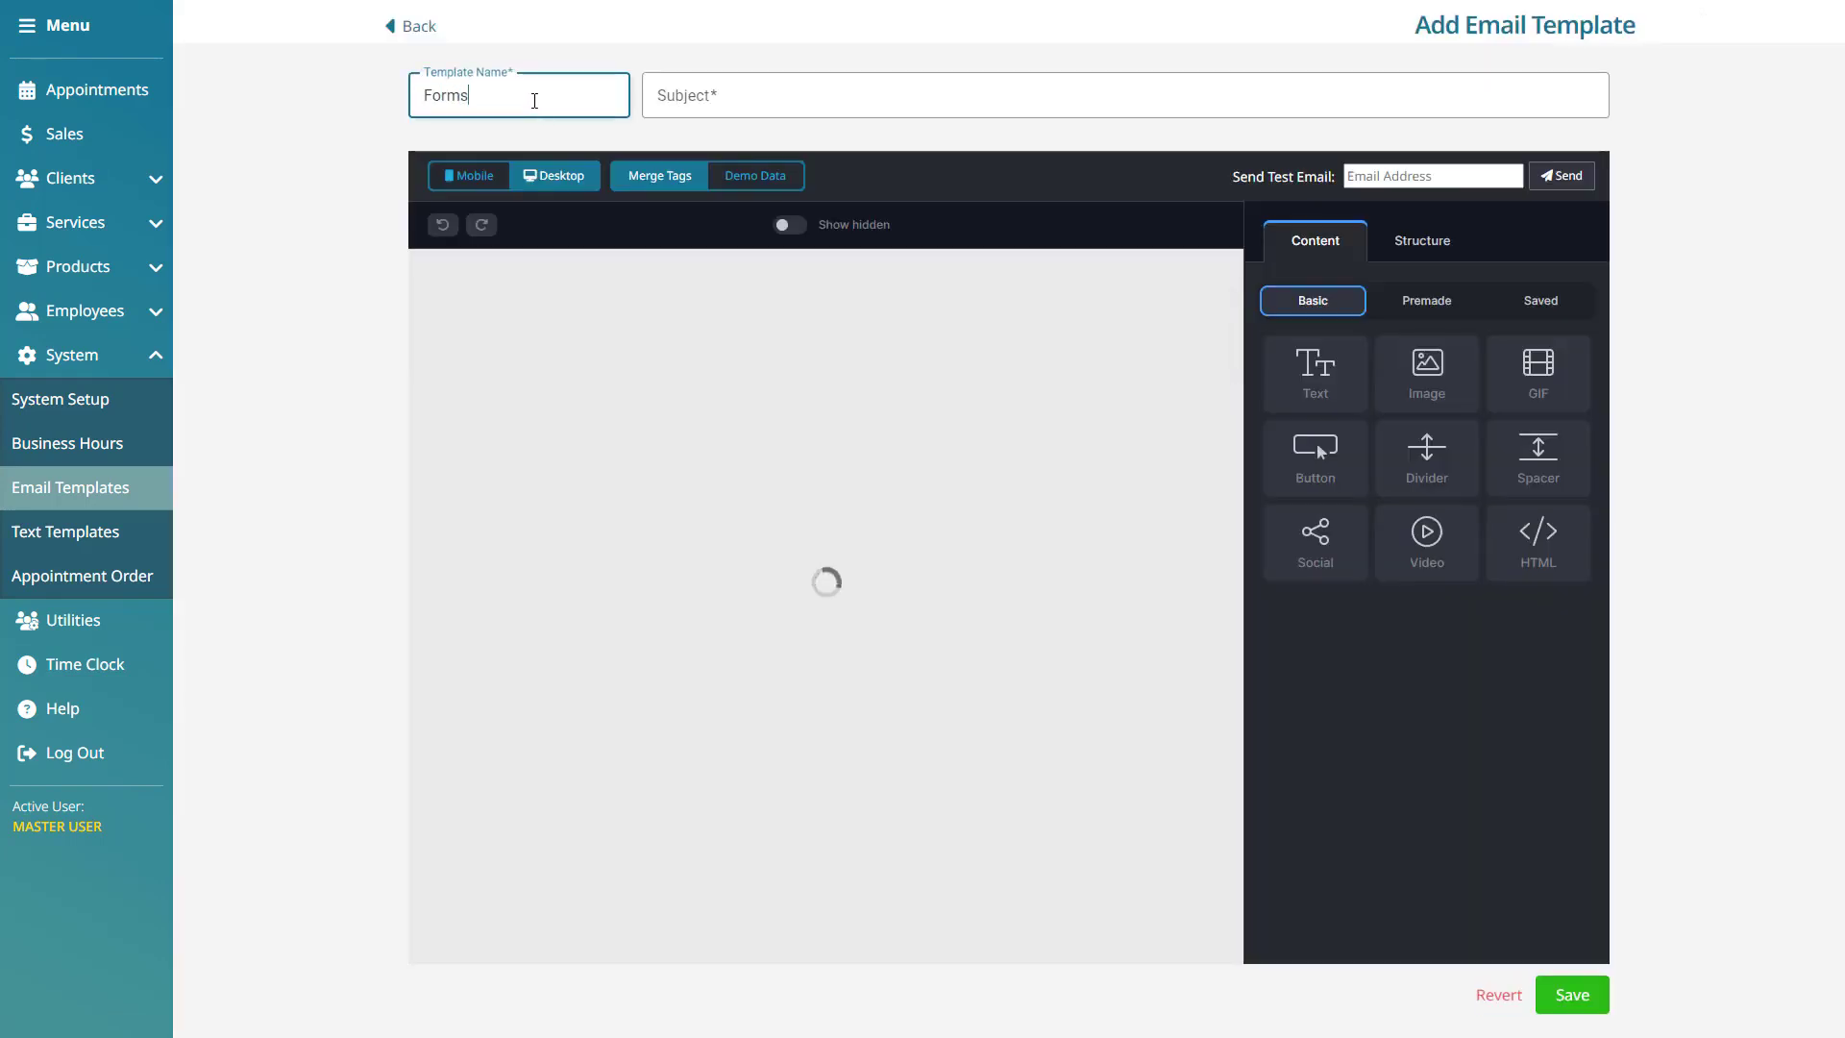
pyautogui.press('Tab')
pyautogui.write('Plea')
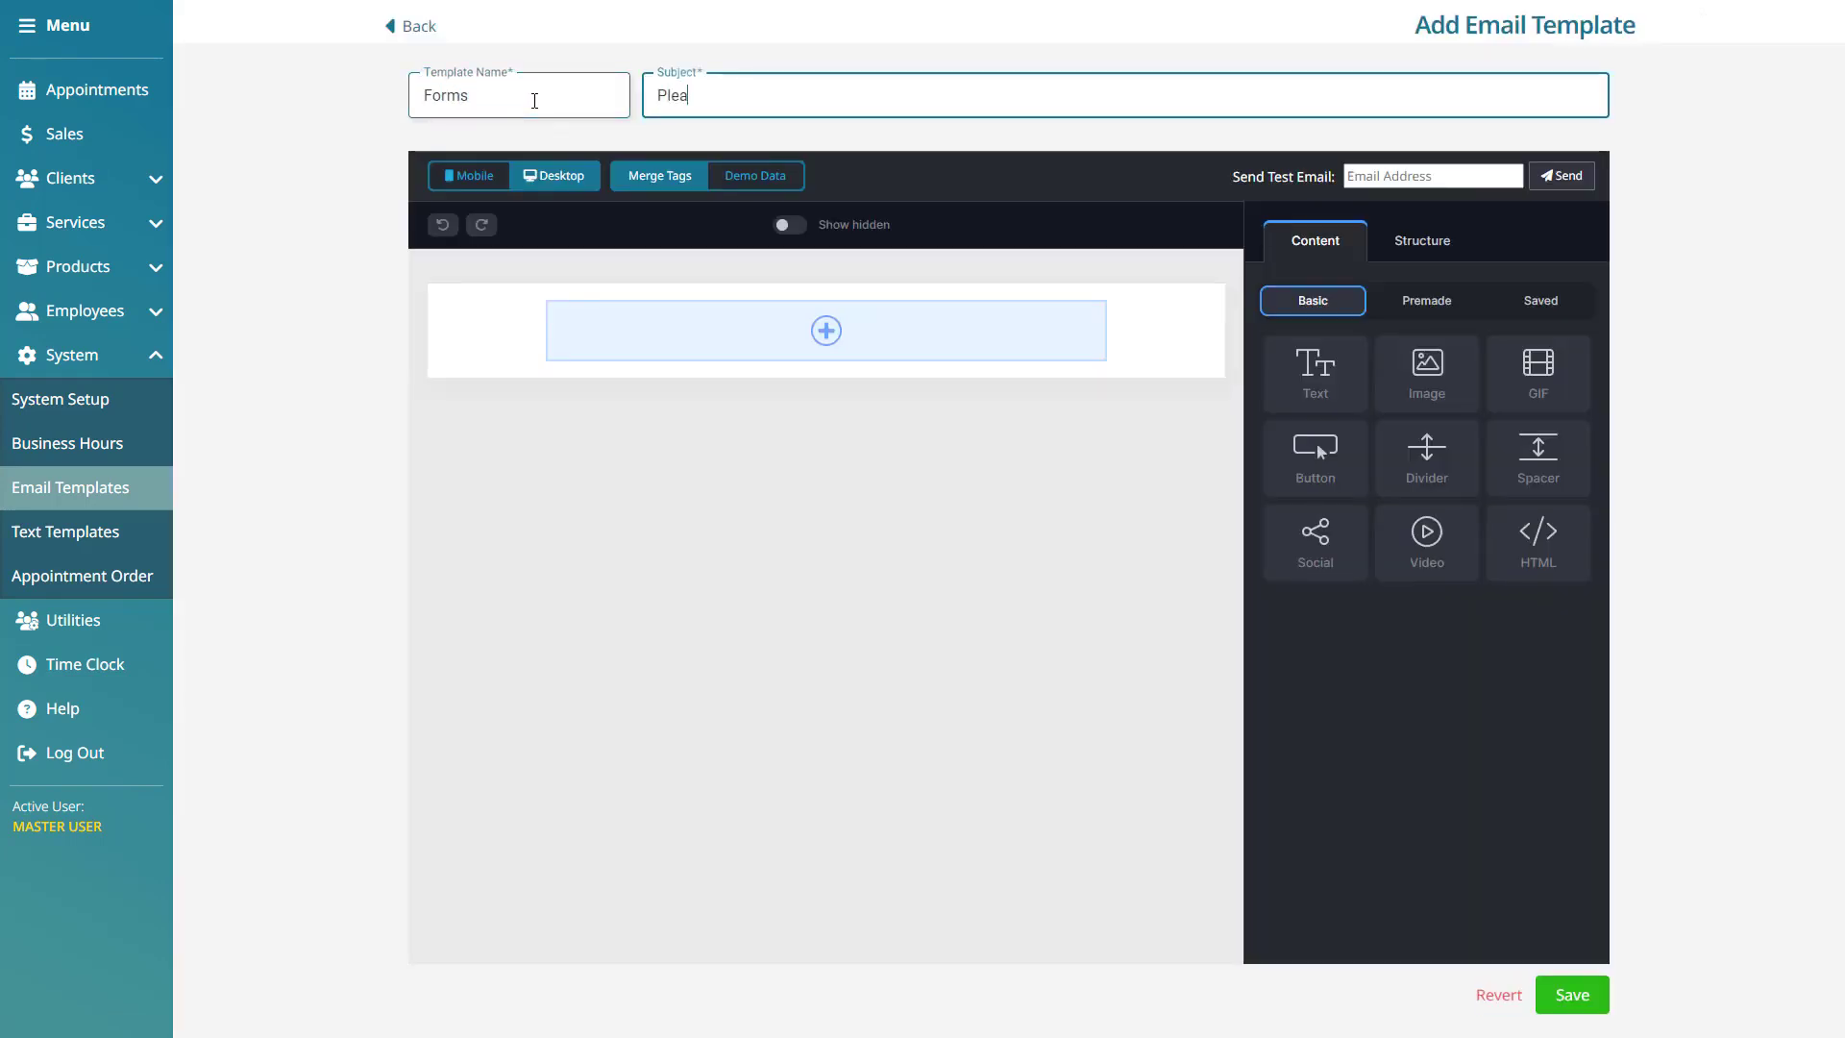
pyautogui.write('se fill out your forms!')
# - Add a text block and replace its sample text with the Beauty Bar booking message containing placeholders for client name, intake form message and form link
pyautogui.click(827, 331)
pyautogui.click(923, 506)
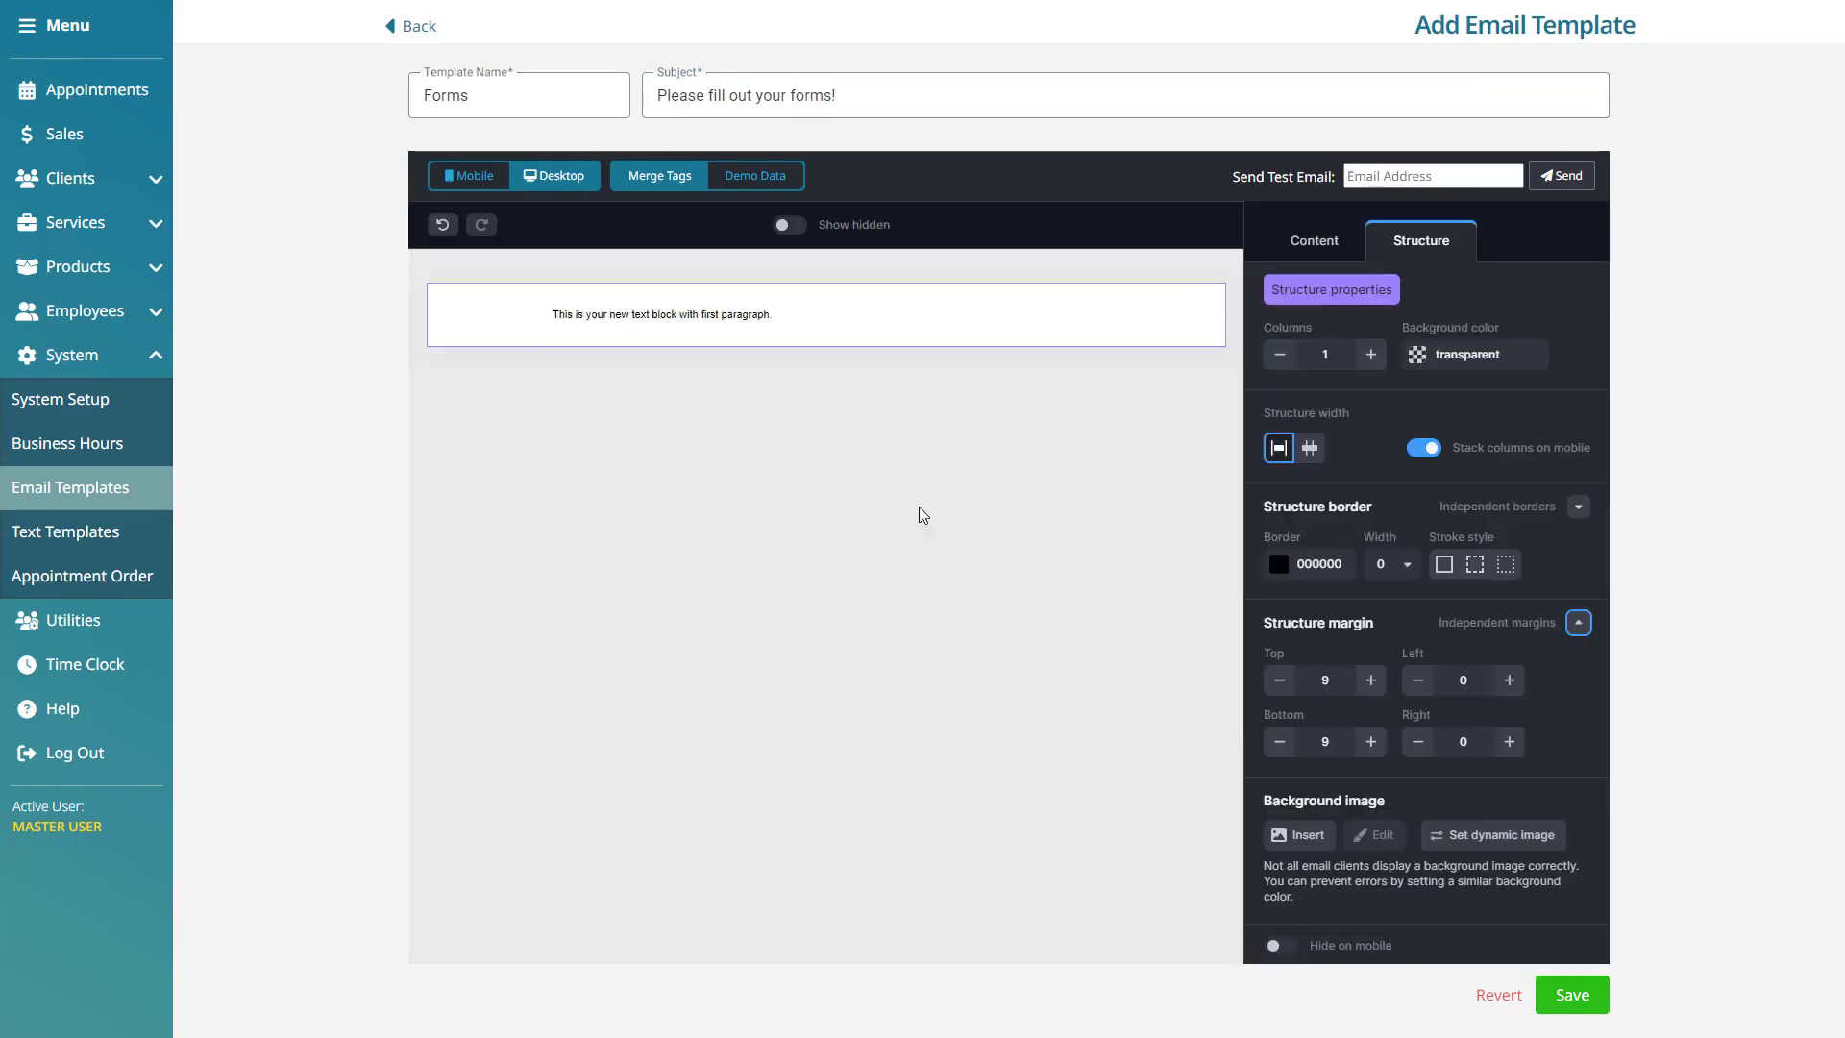
pyautogui.moveTo(915, 317); pyautogui.dragTo(688, 368)
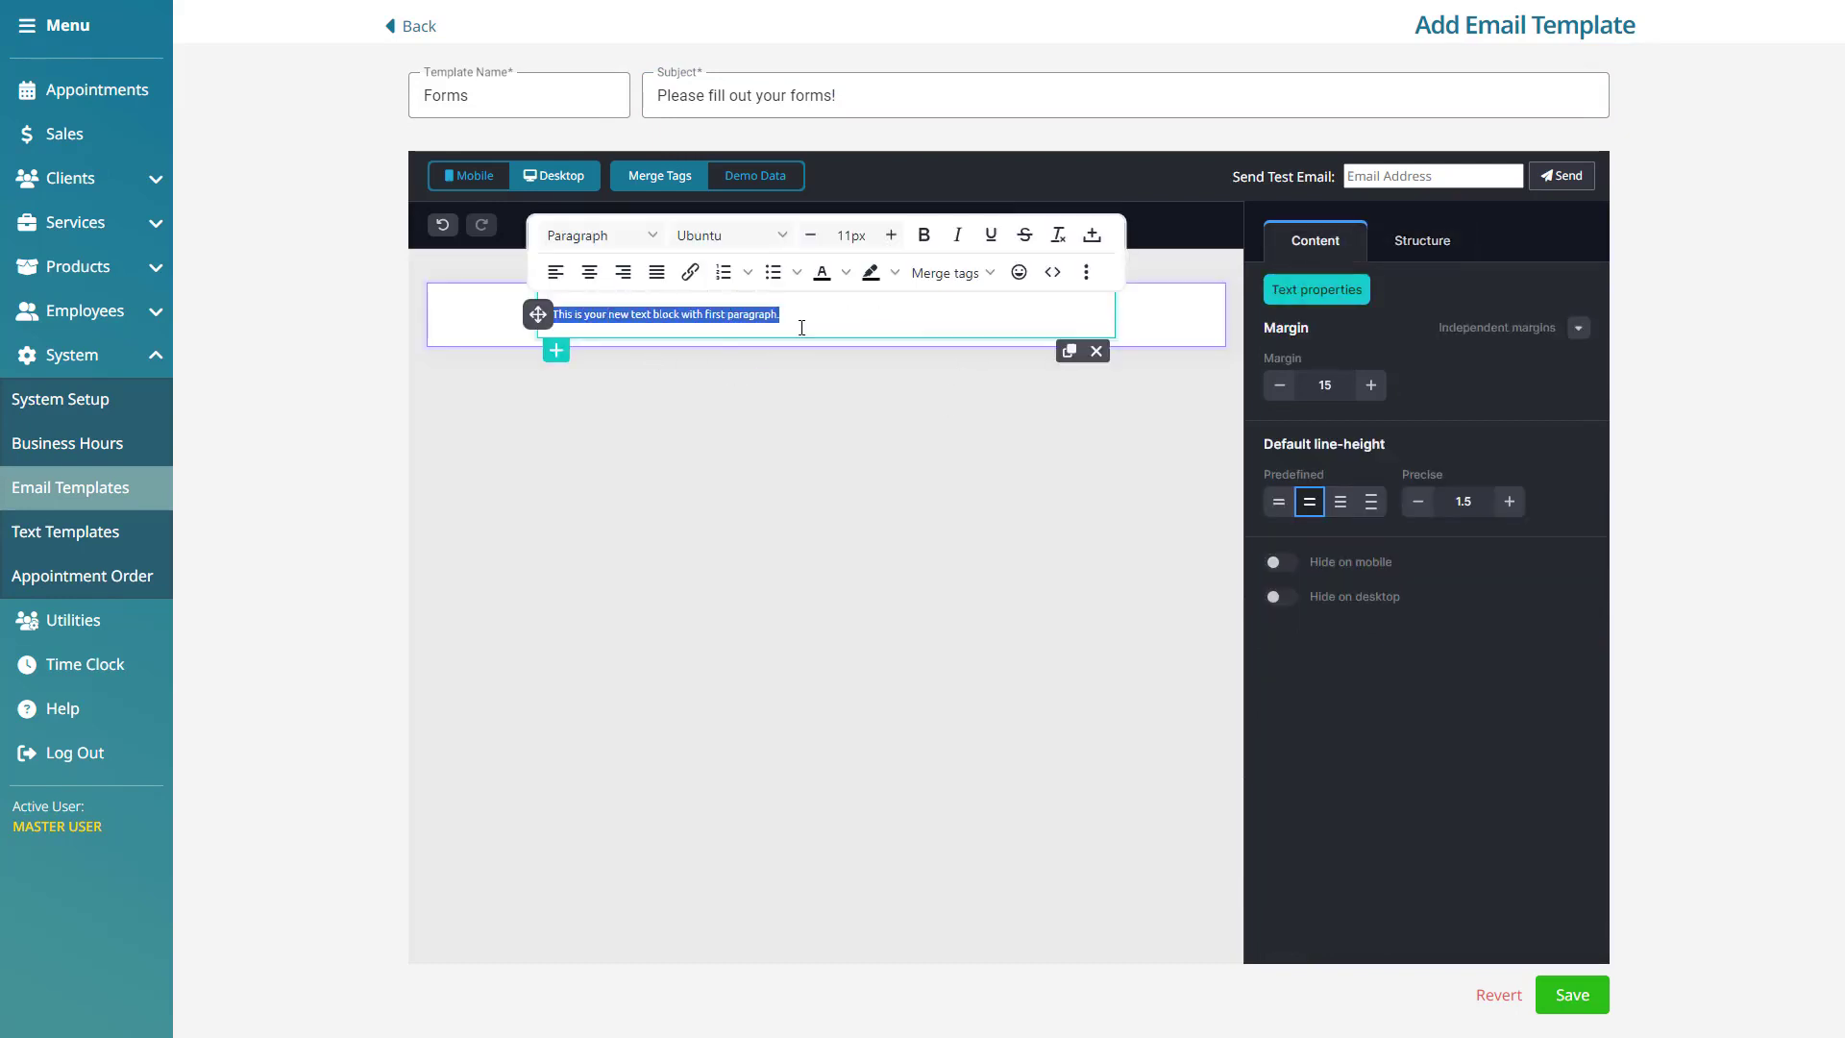
pyautogui.write("Dear [Insert client name merge tag here], Thank you for booking with us at Beauty Bar. [Insert Intake Form Message Here] [Insert Link to Intake Form Here] Your privacy is important to us, and rest assured that all the information you provide will be kept strictly confidential. If you have any questions or require assistance while filling out a form, please don't hesitate to contact our friendly reception staff at [Your Phone Number] or reply to this email. Warm regards, The team at Beauty Bar")
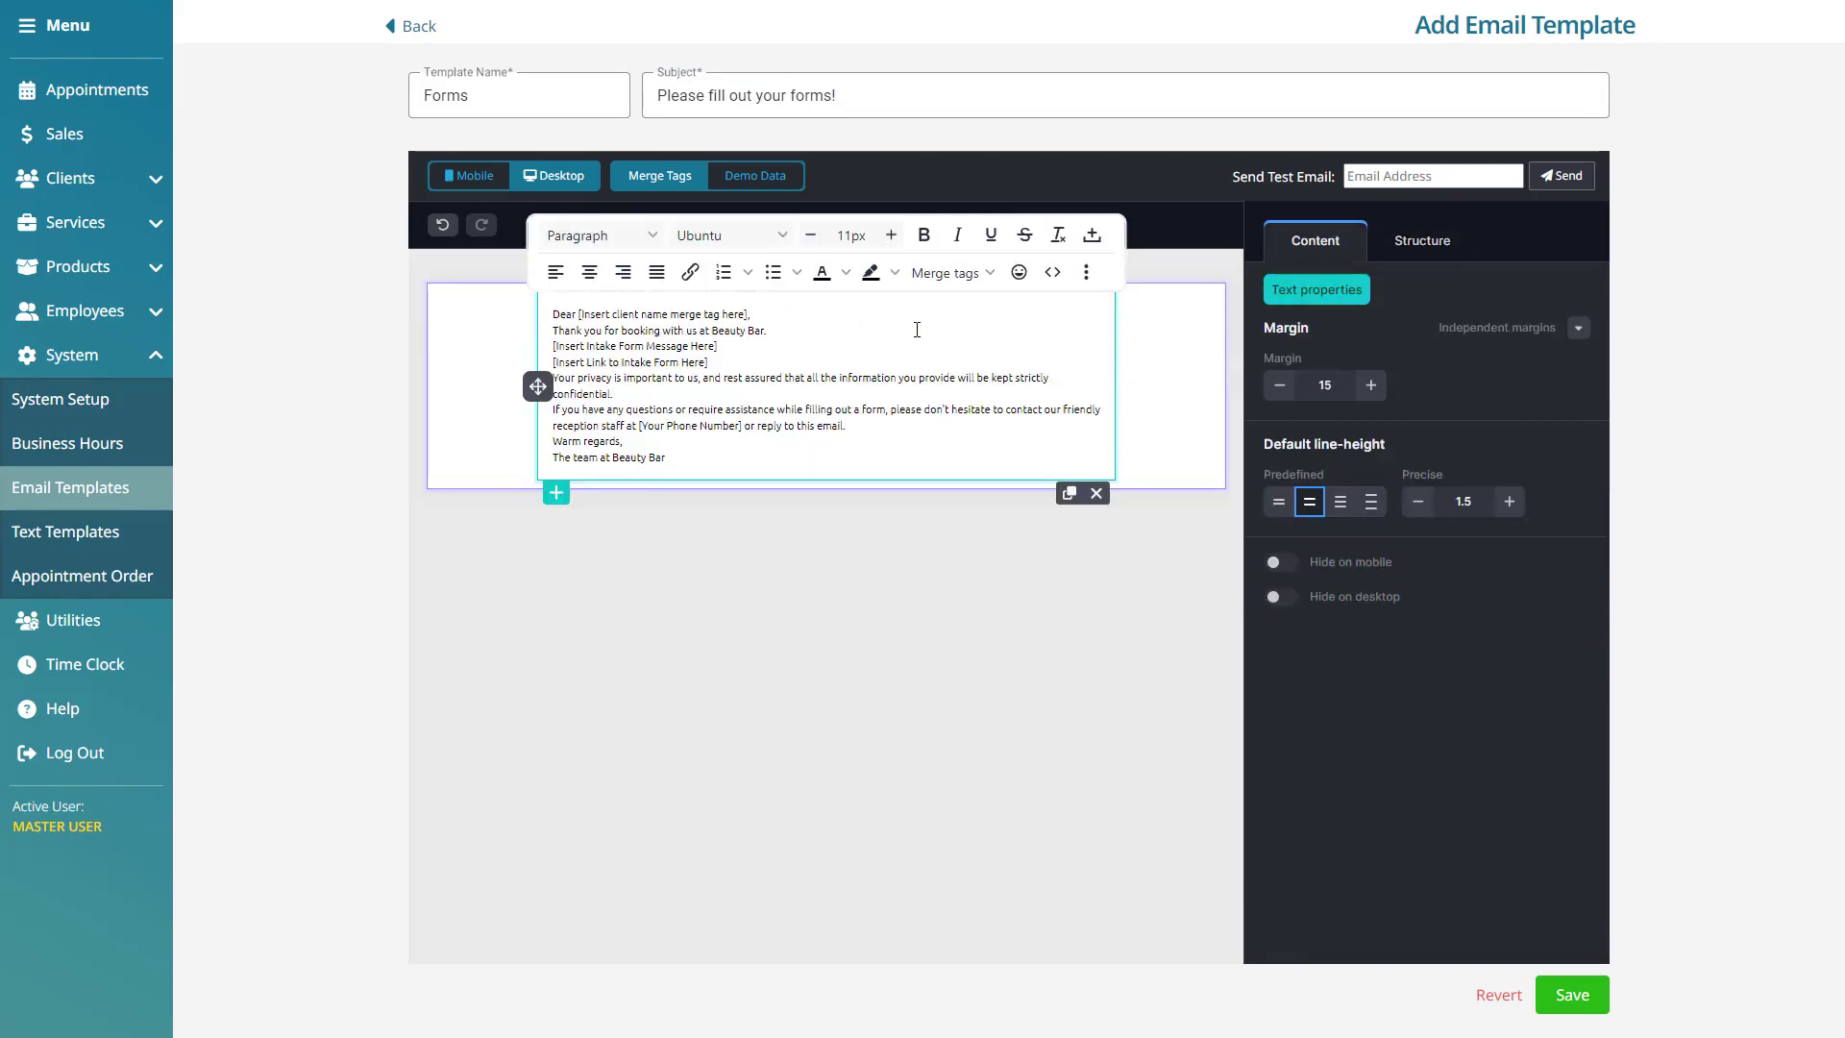
pyautogui.hotkey('ctrl', 'a')
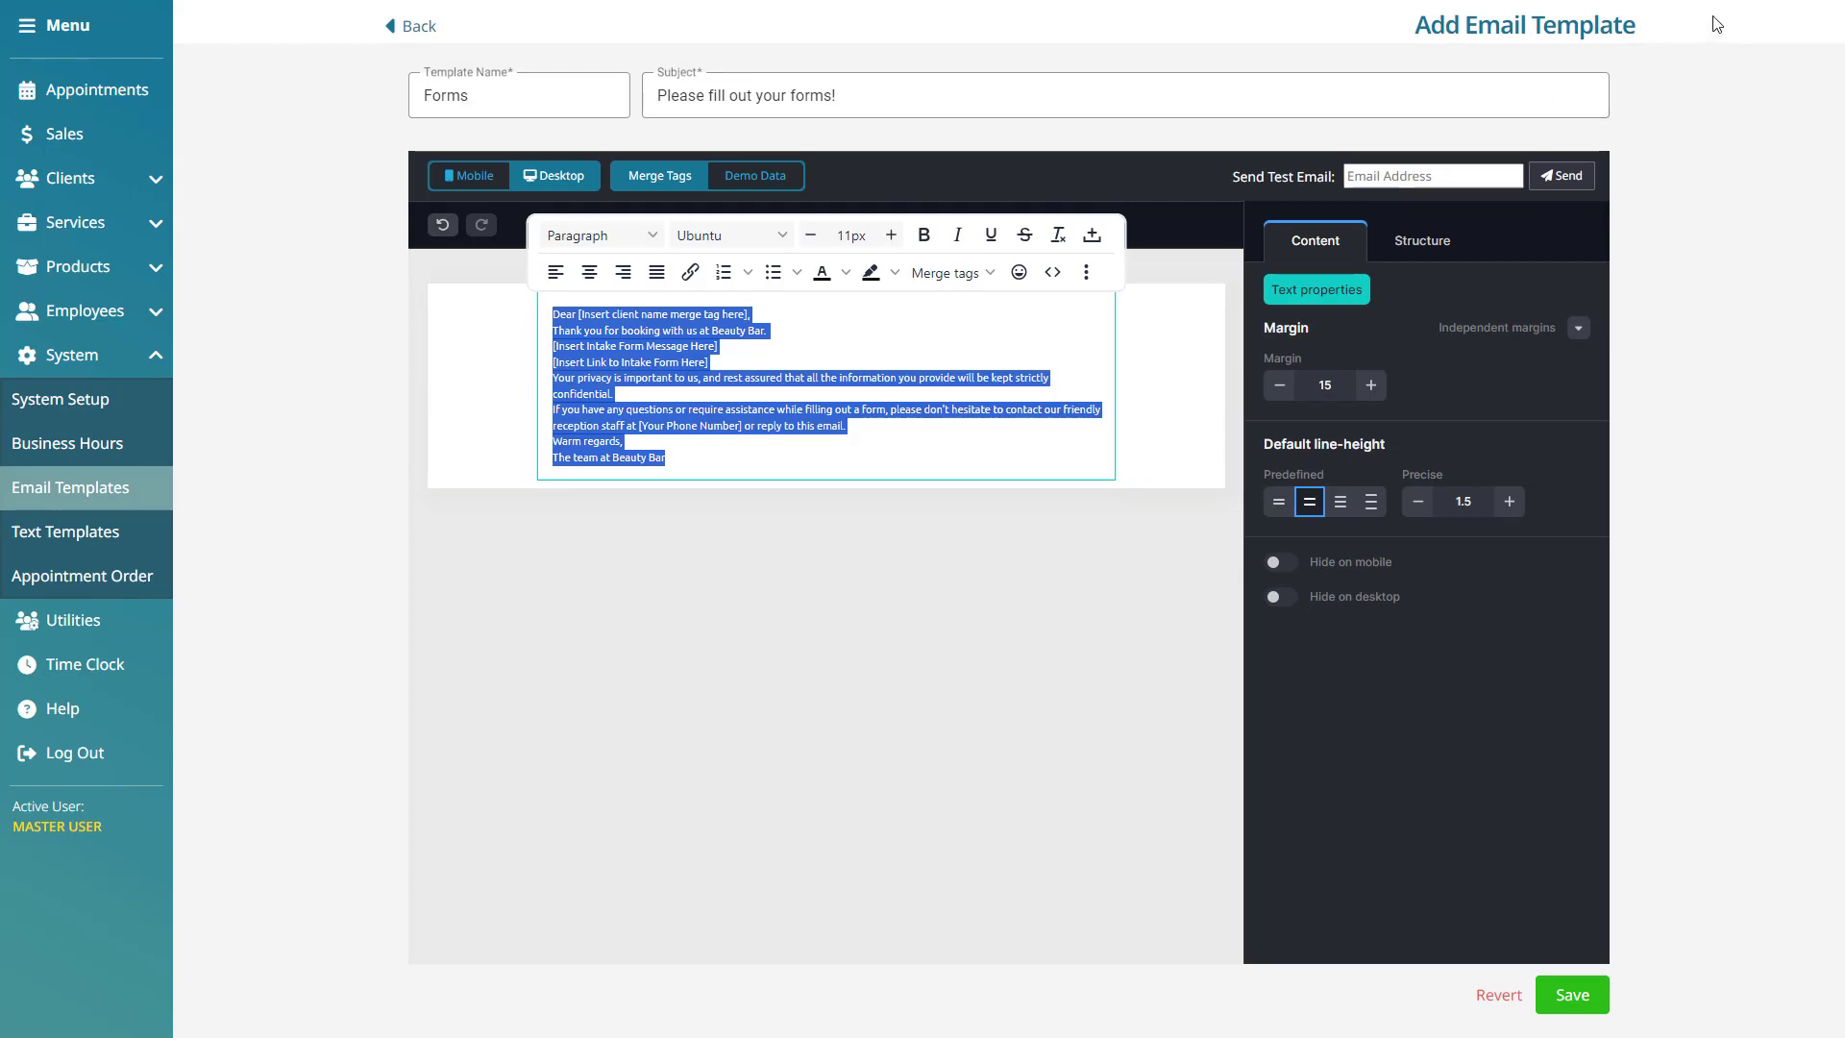
pyautogui.click(867, 307)
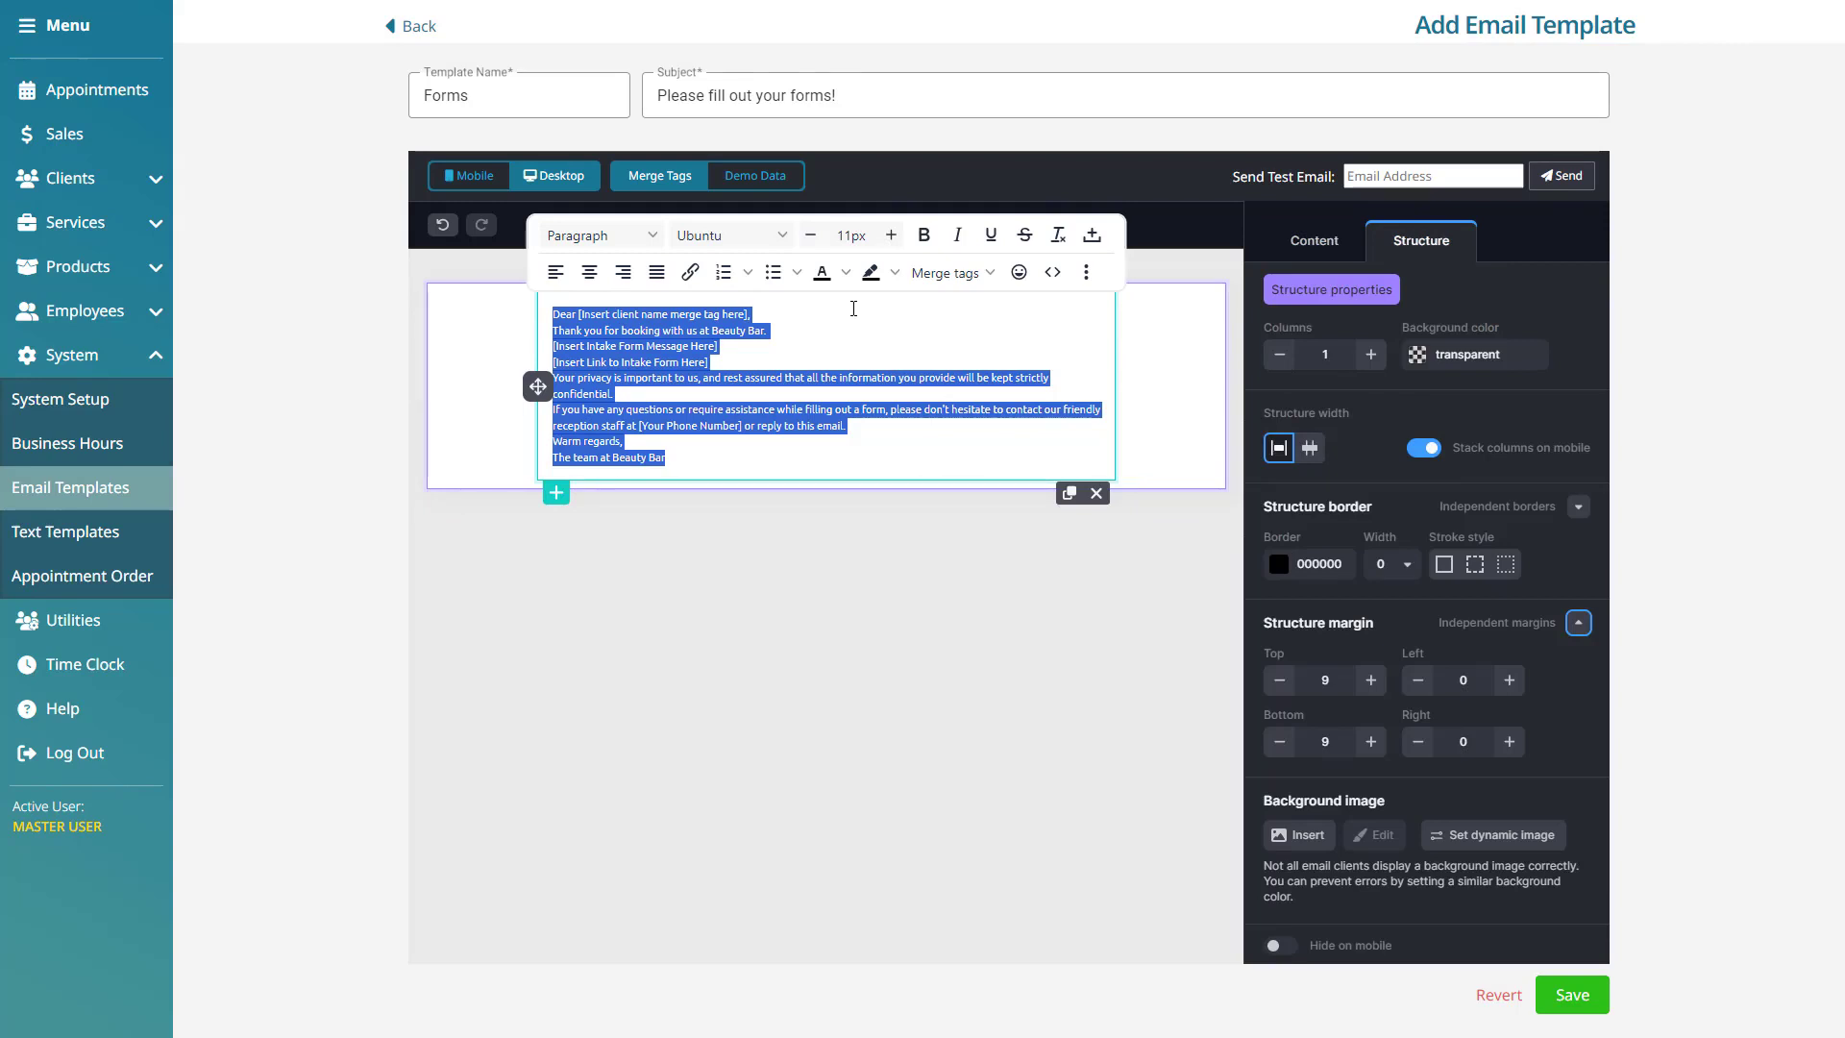
# - Replace the client name placeholder in the greeting with the recipient's First name merge tag, keeping a space after "Dear"
pyautogui.click(748, 314)
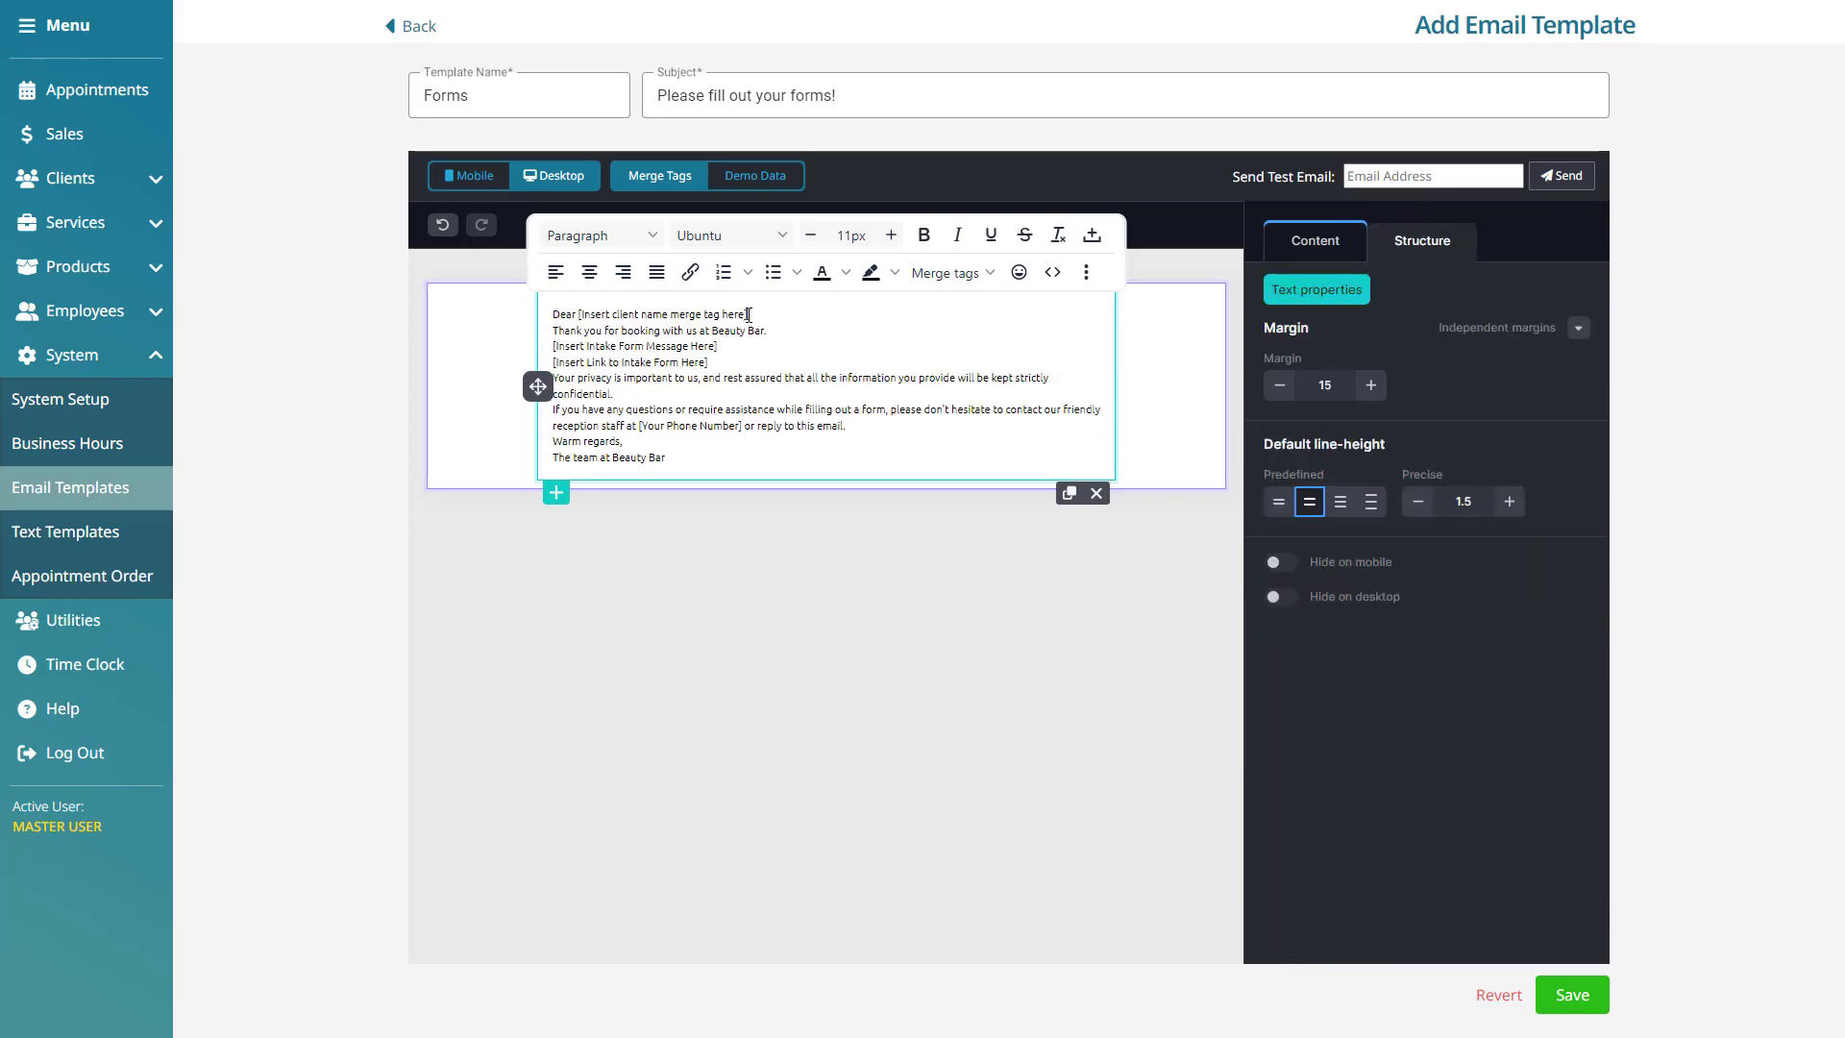
pyautogui.moveTo(748, 314); pyautogui.dragTo(575, 314)
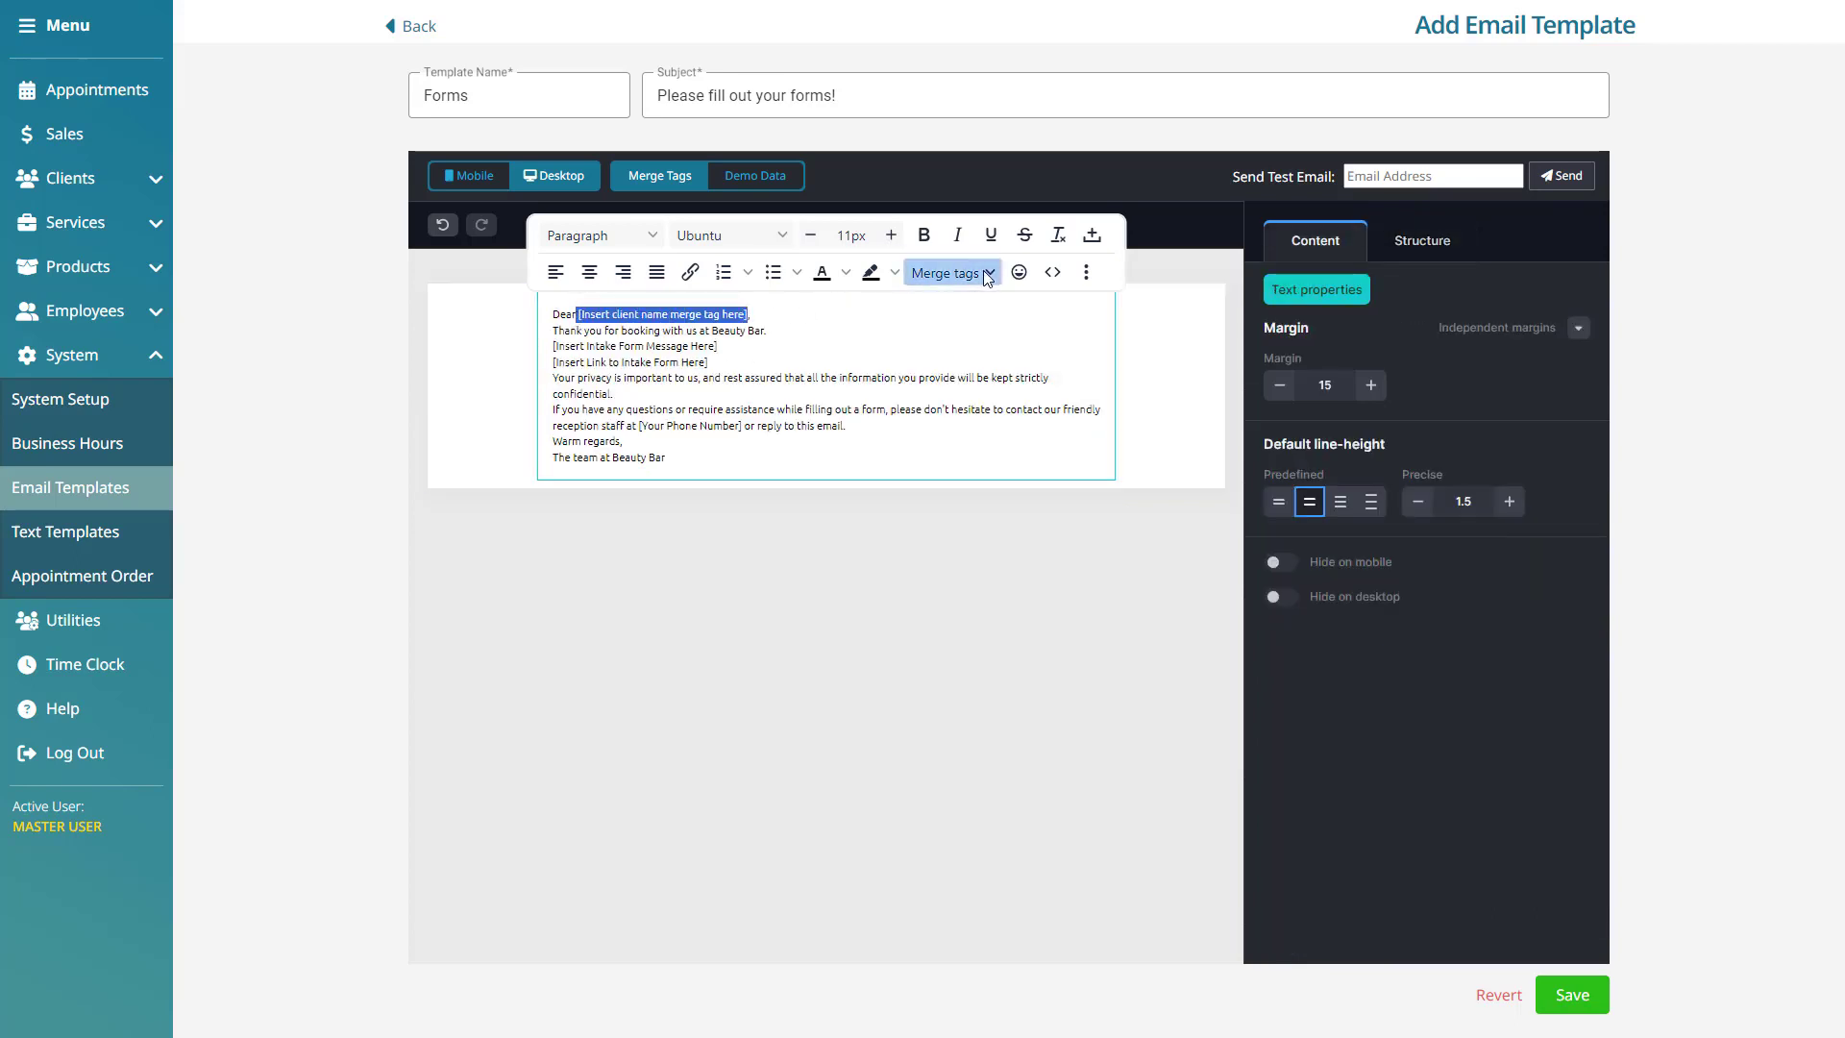
pyautogui.click(987, 273)
pyautogui.moveTo(990, 305)
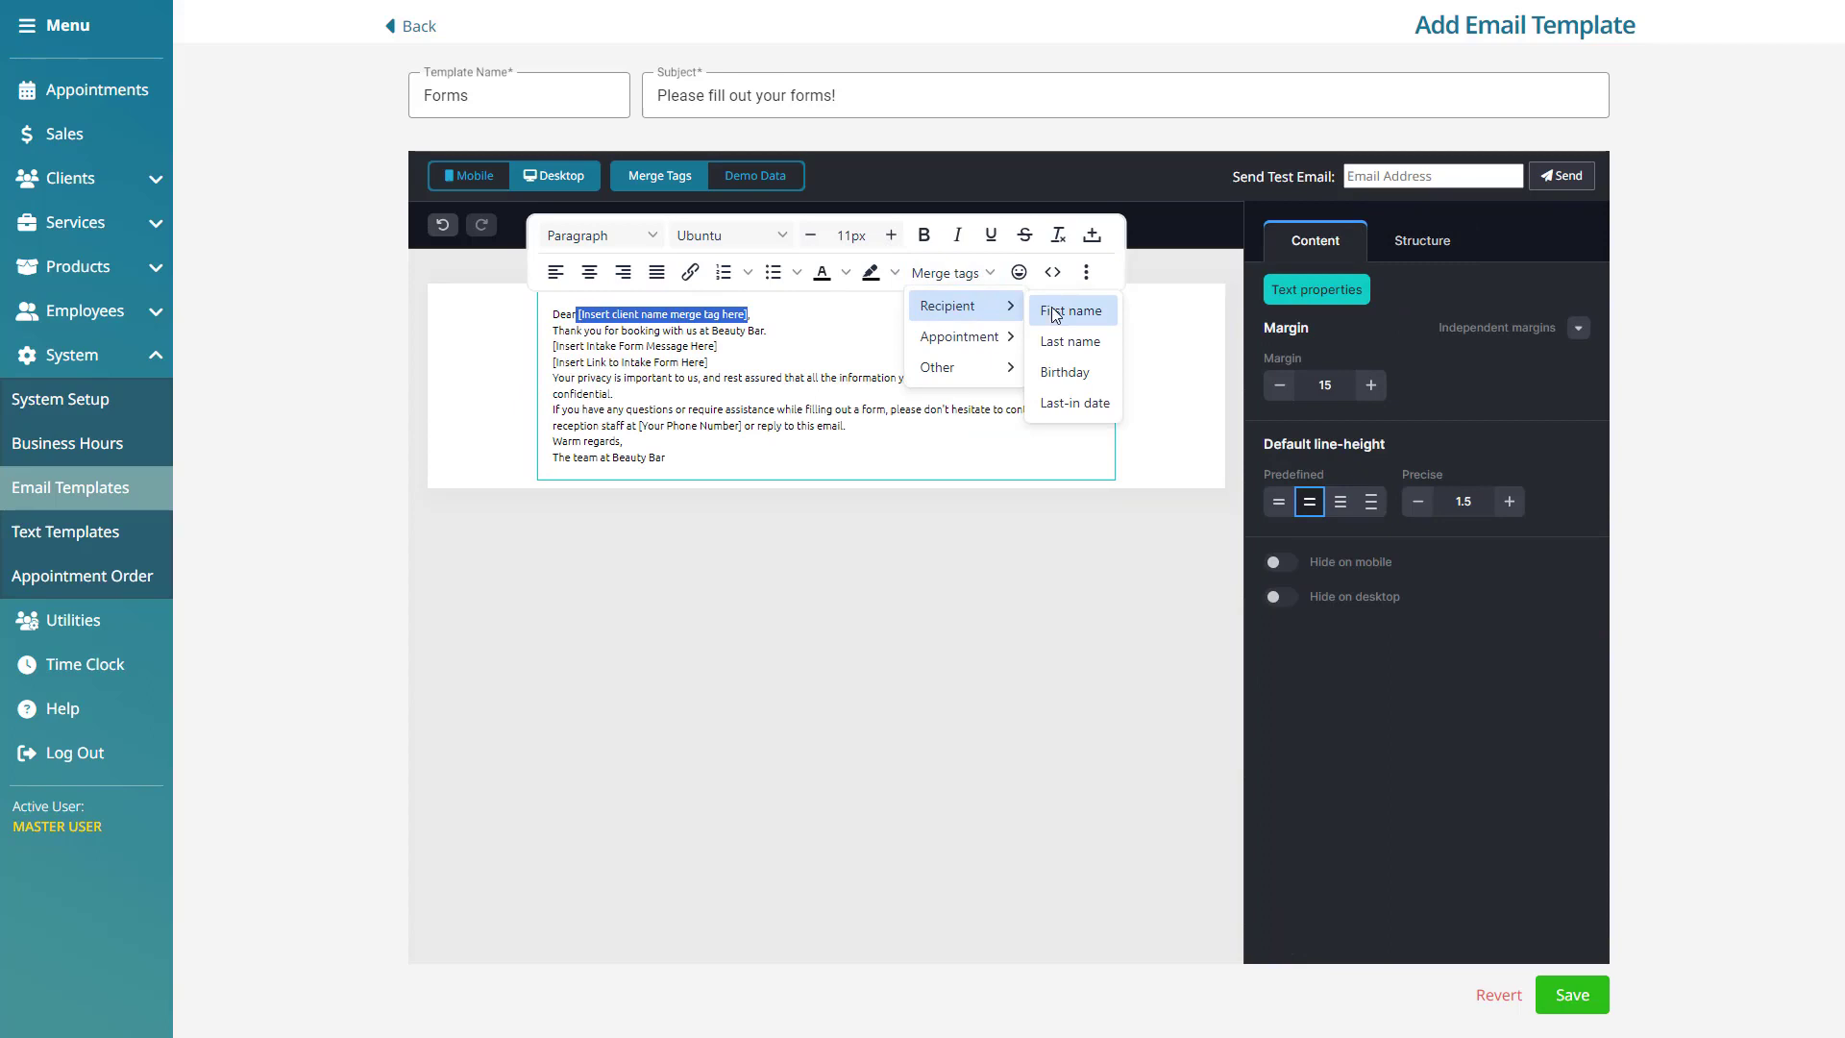
pyautogui.click(1114, 319)
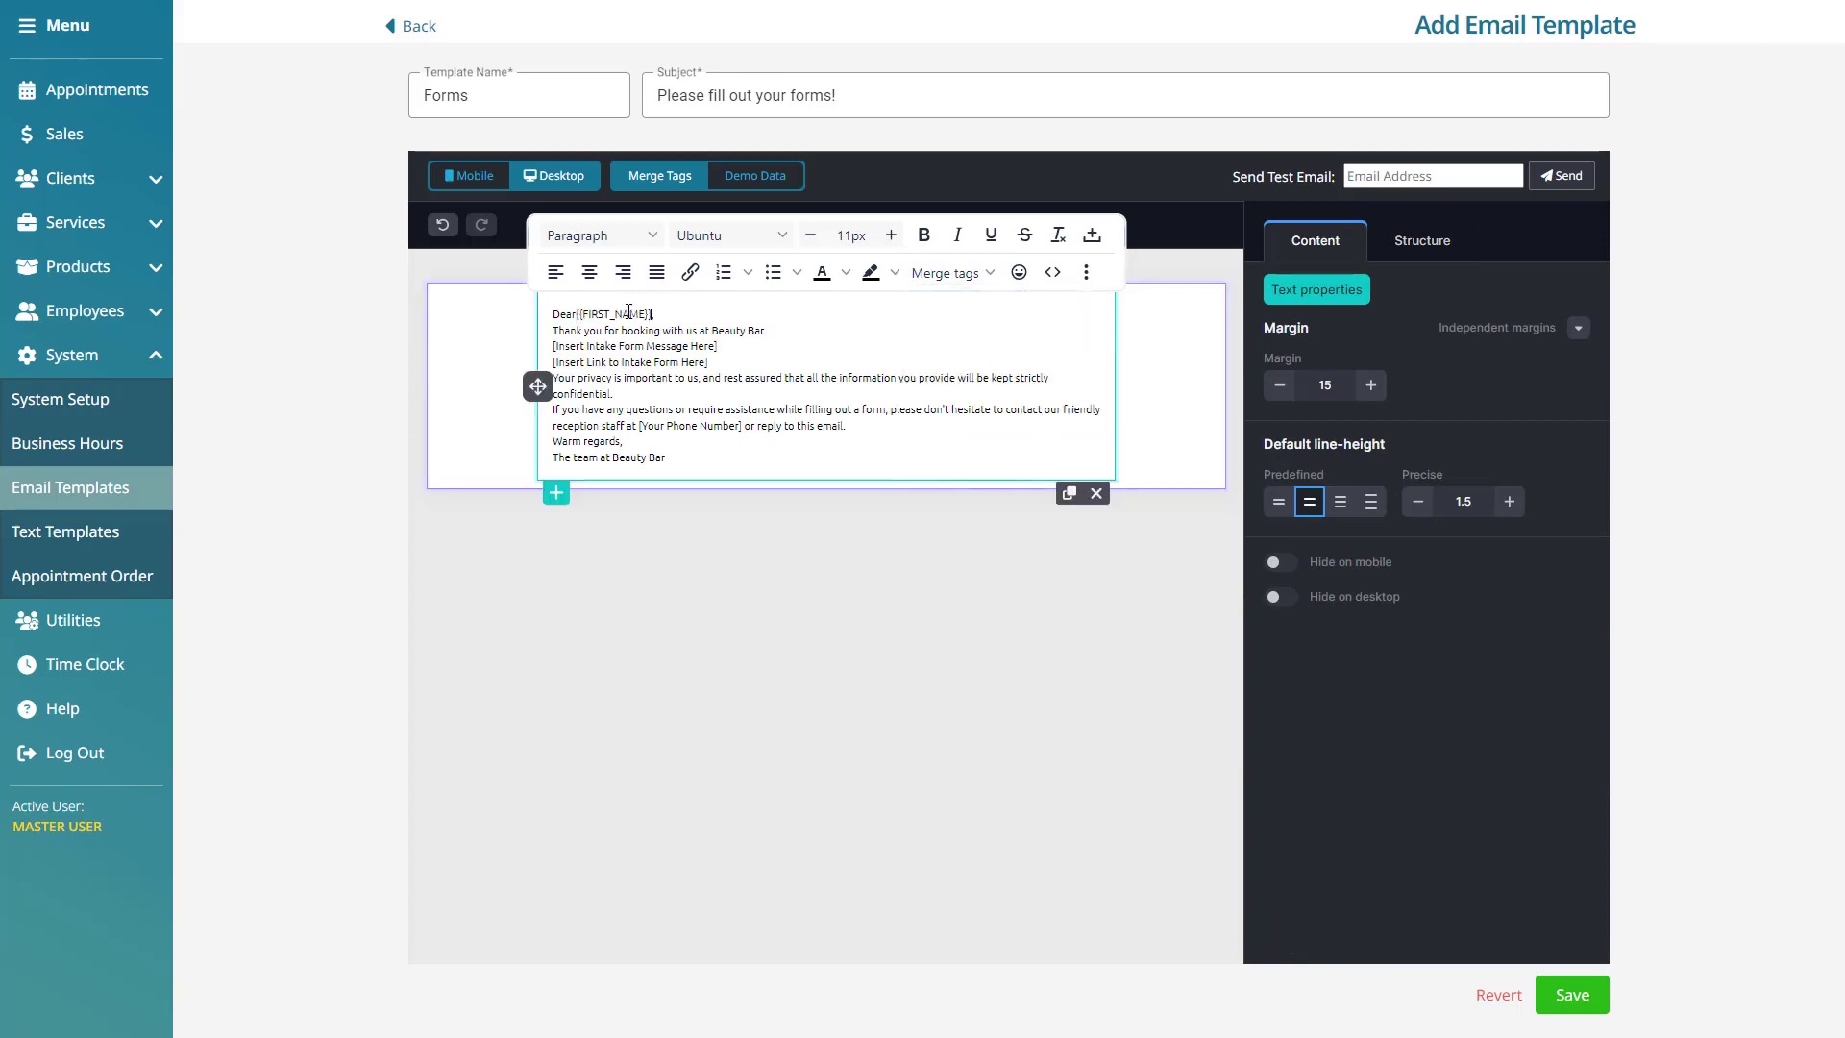
pyautogui.click(577, 315)
# - Replace the intake form message and form link placeholders with the Intake form message and Intake form button merge tags
pyautogui.moveTo(719, 347); pyautogui.dragTo(552, 347)
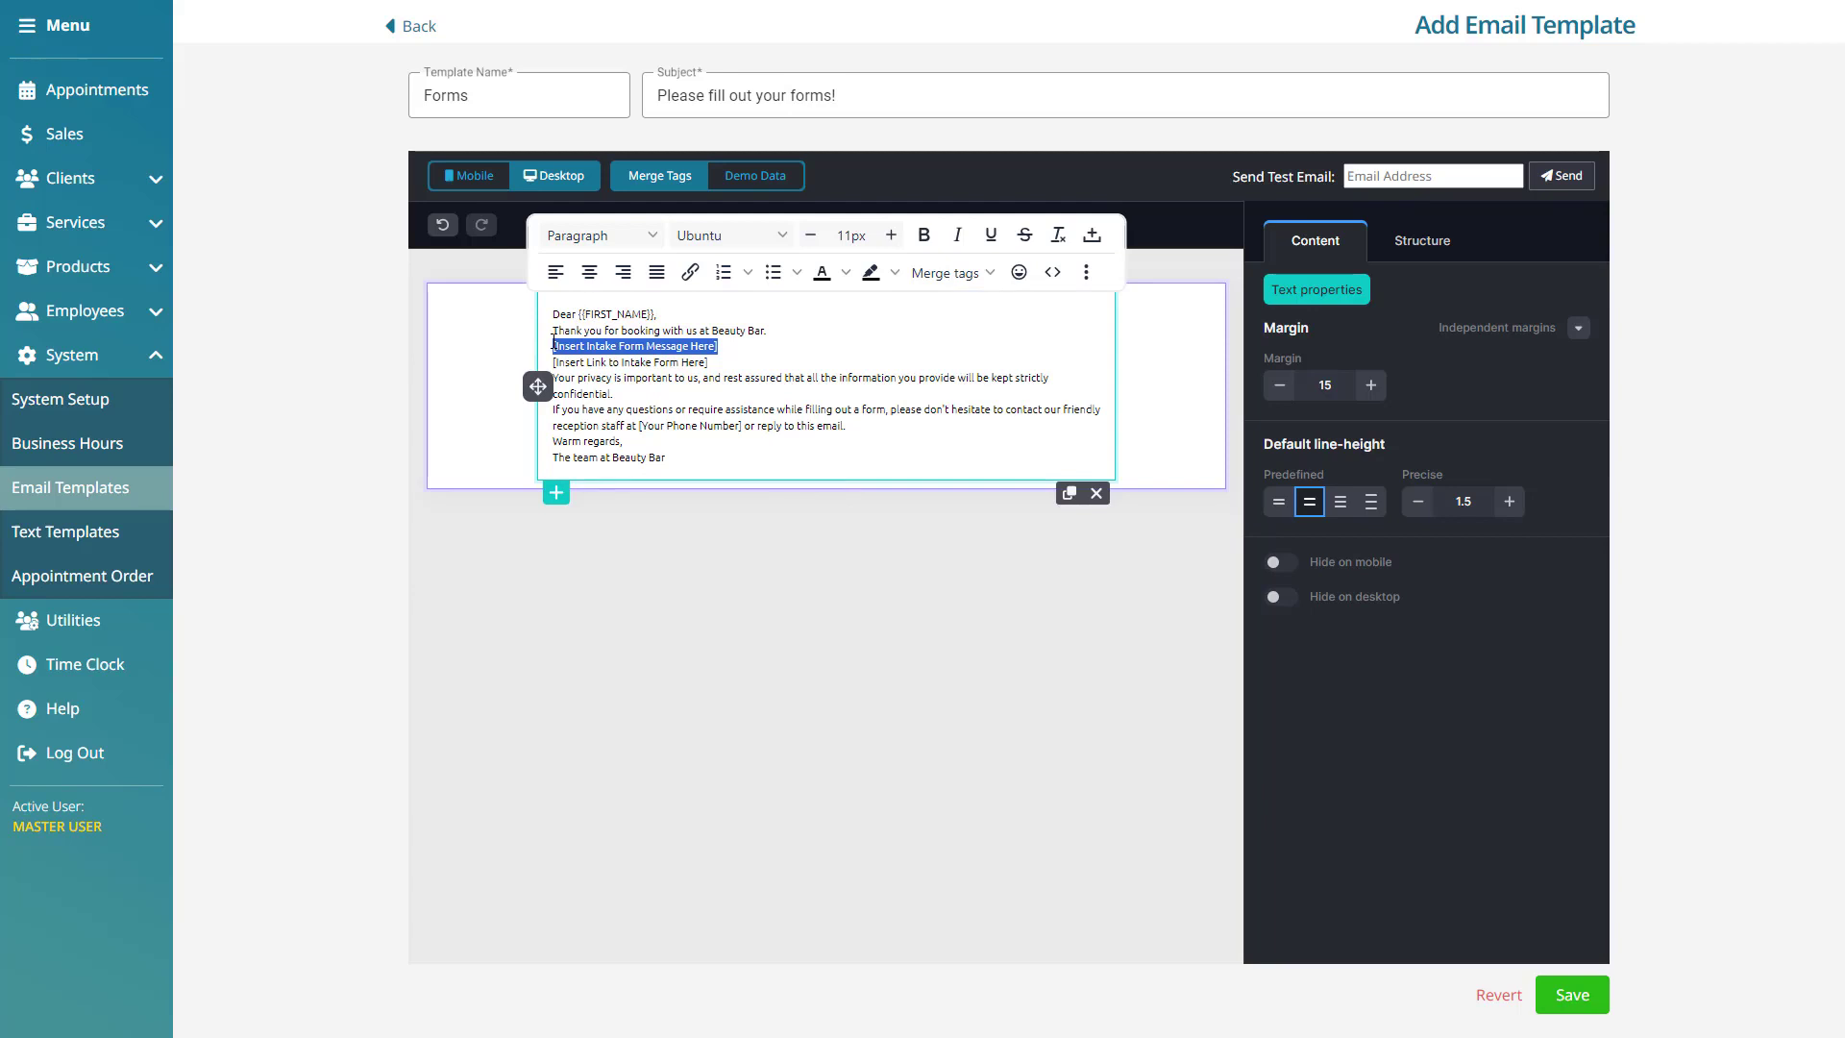
pyautogui.click(989, 274)
pyautogui.moveTo(989, 366)
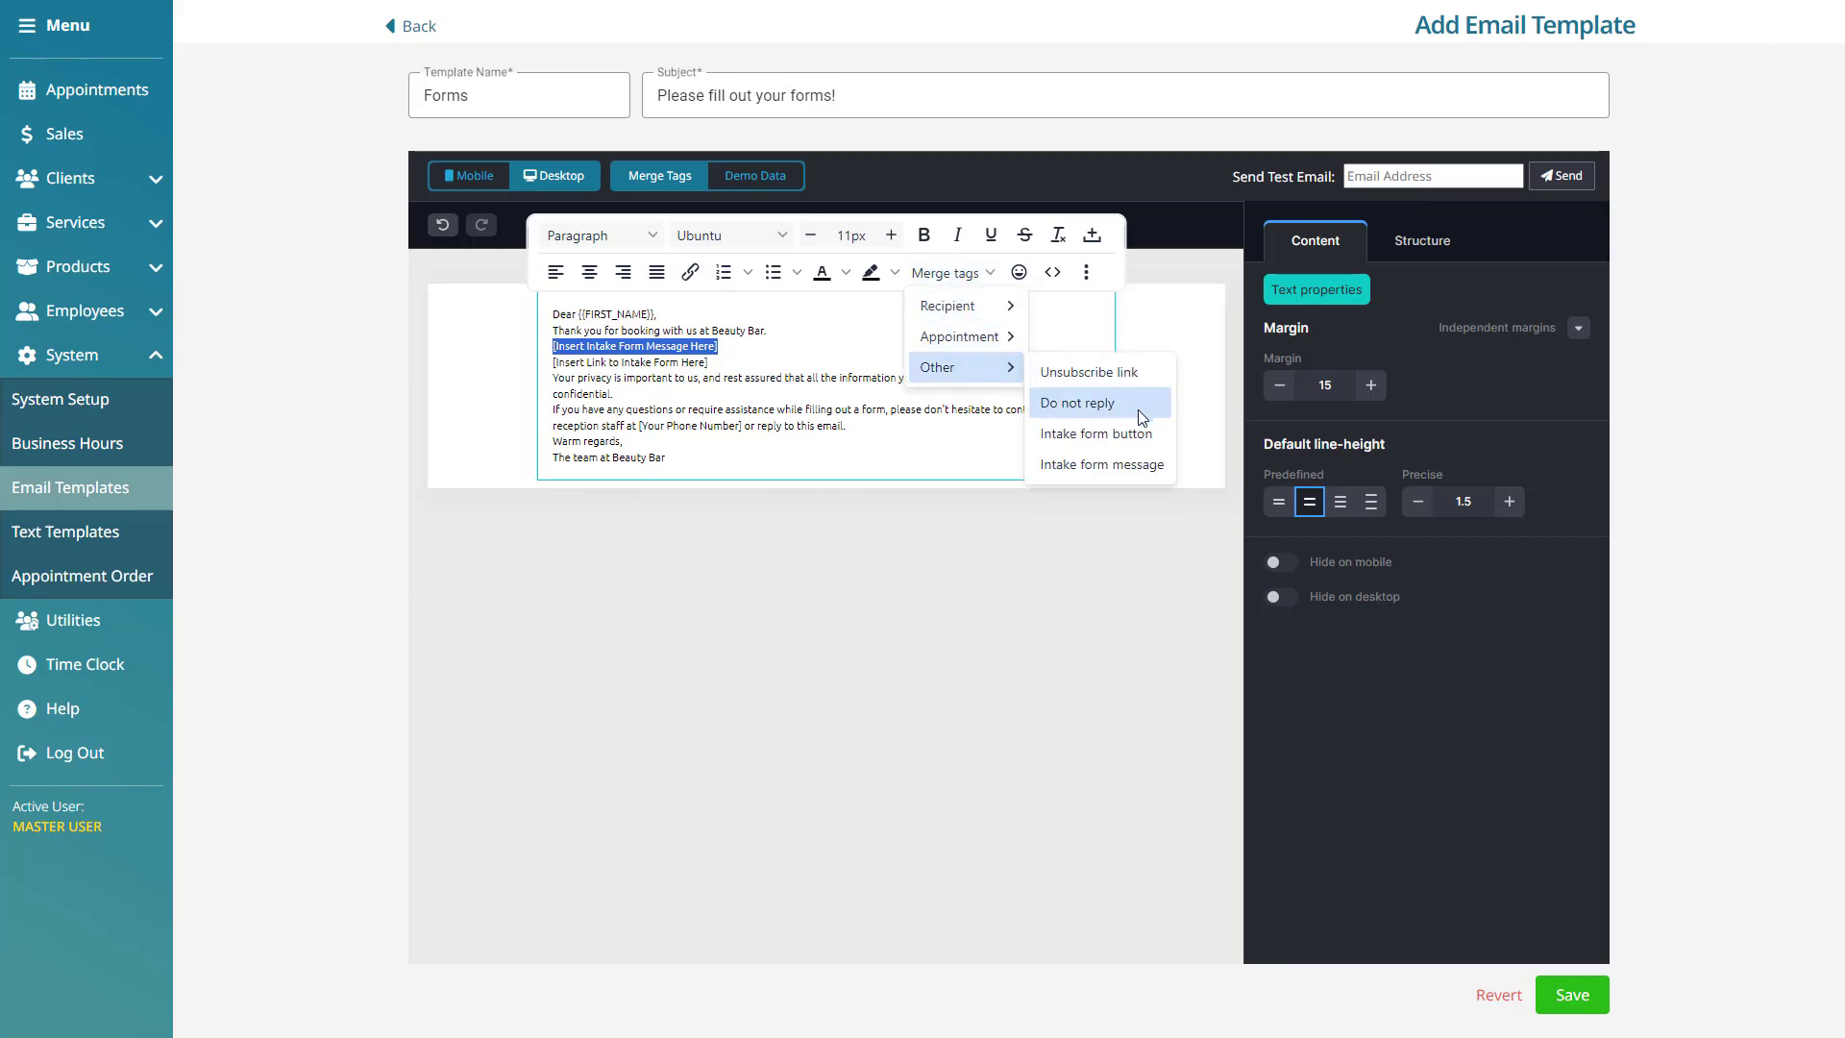
pyautogui.click(1161, 470)
pyautogui.moveTo(713, 363); pyautogui.dragTo(552, 363)
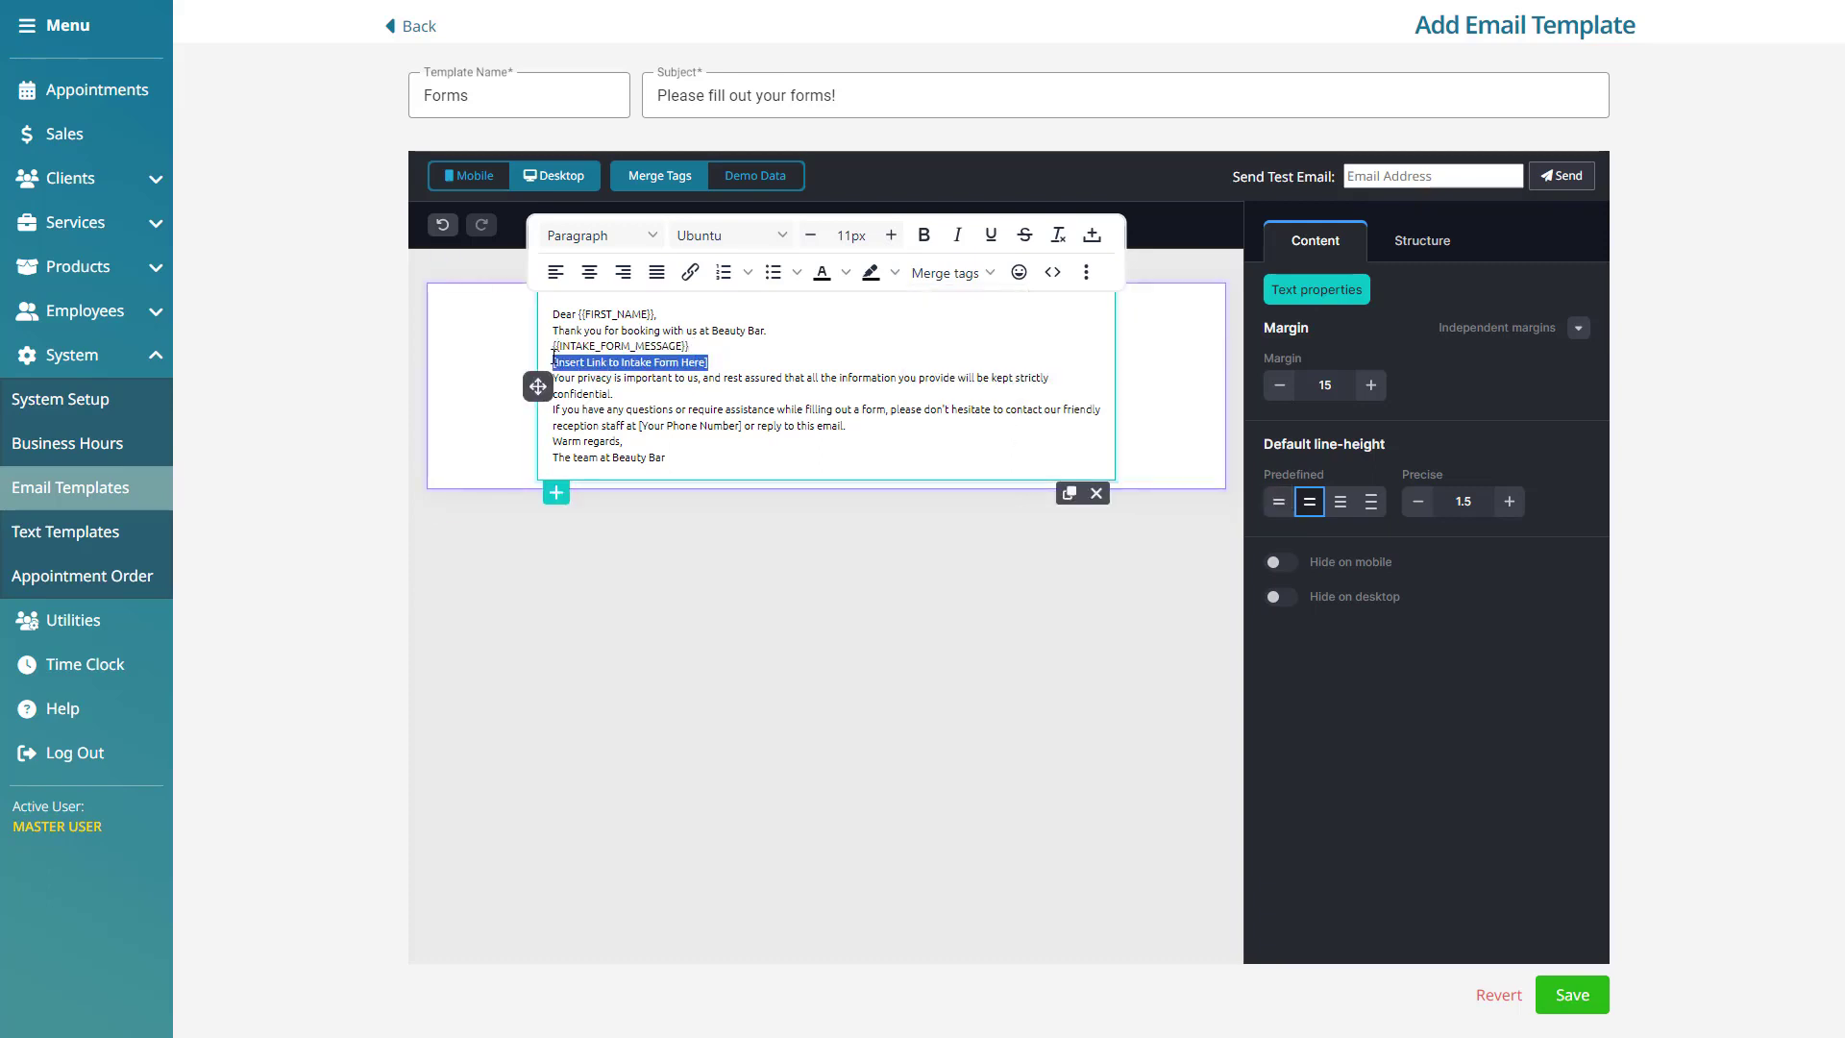
pyautogui.click(989, 274)
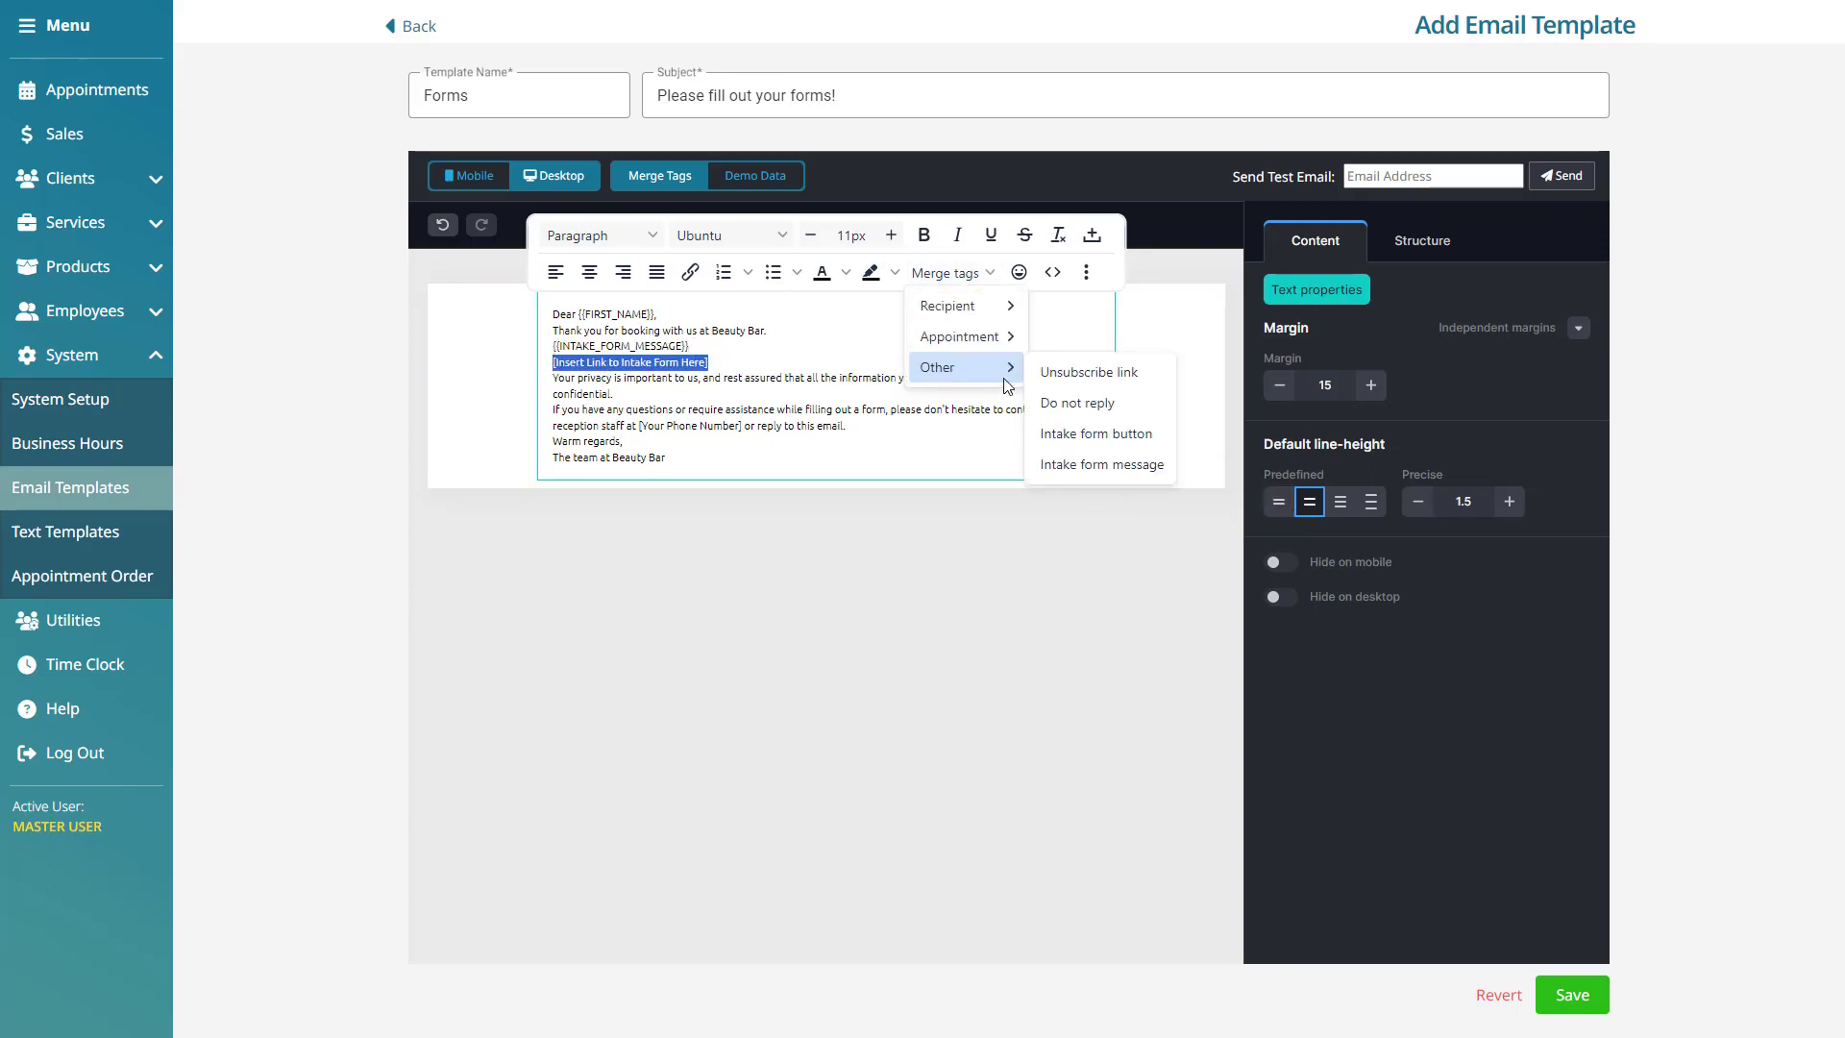
pyautogui.click(1157, 443)
# - Insert the Unsubscribe link merge tag below the closing signature, separated from it by blank lines
pyautogui.click(740, 458)
pyautogui.press('Return')
pyautogui.press('Return')
pyautogui.press('Return')
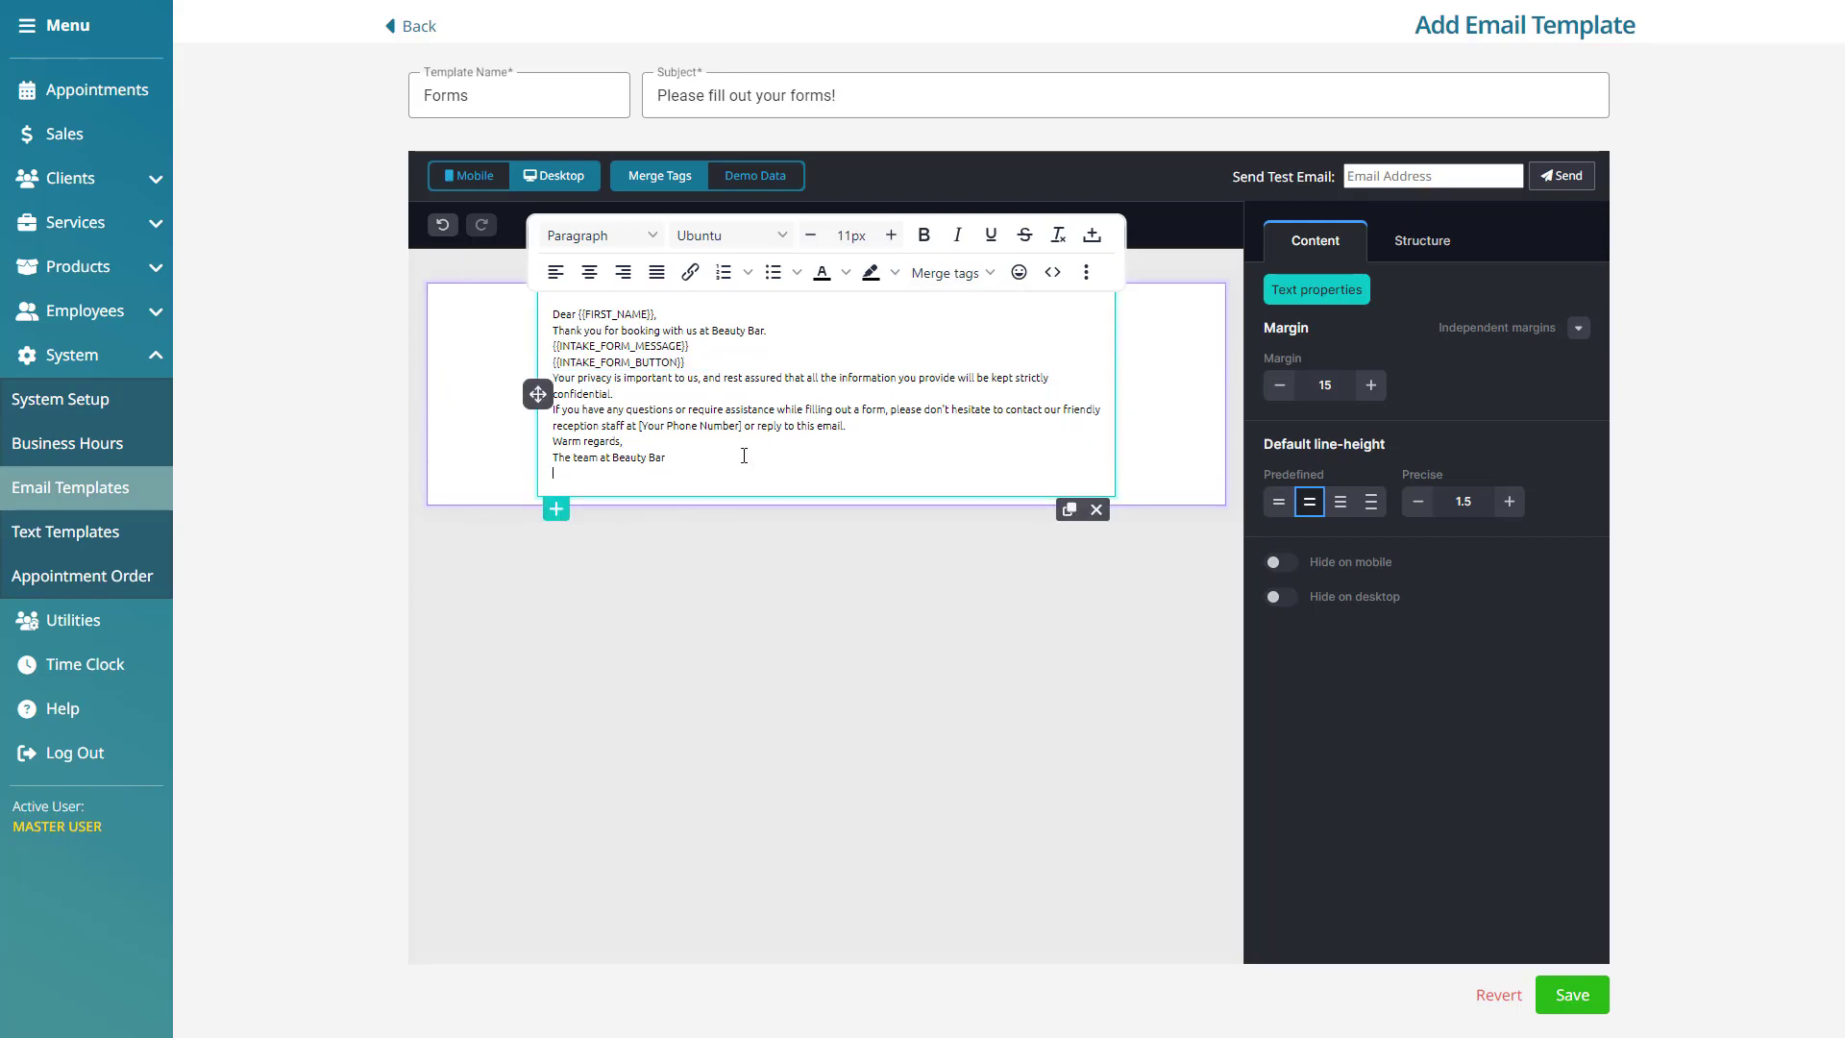
pyautogui.click(990, 274)
pyautogui.moveTo(1011, 375)
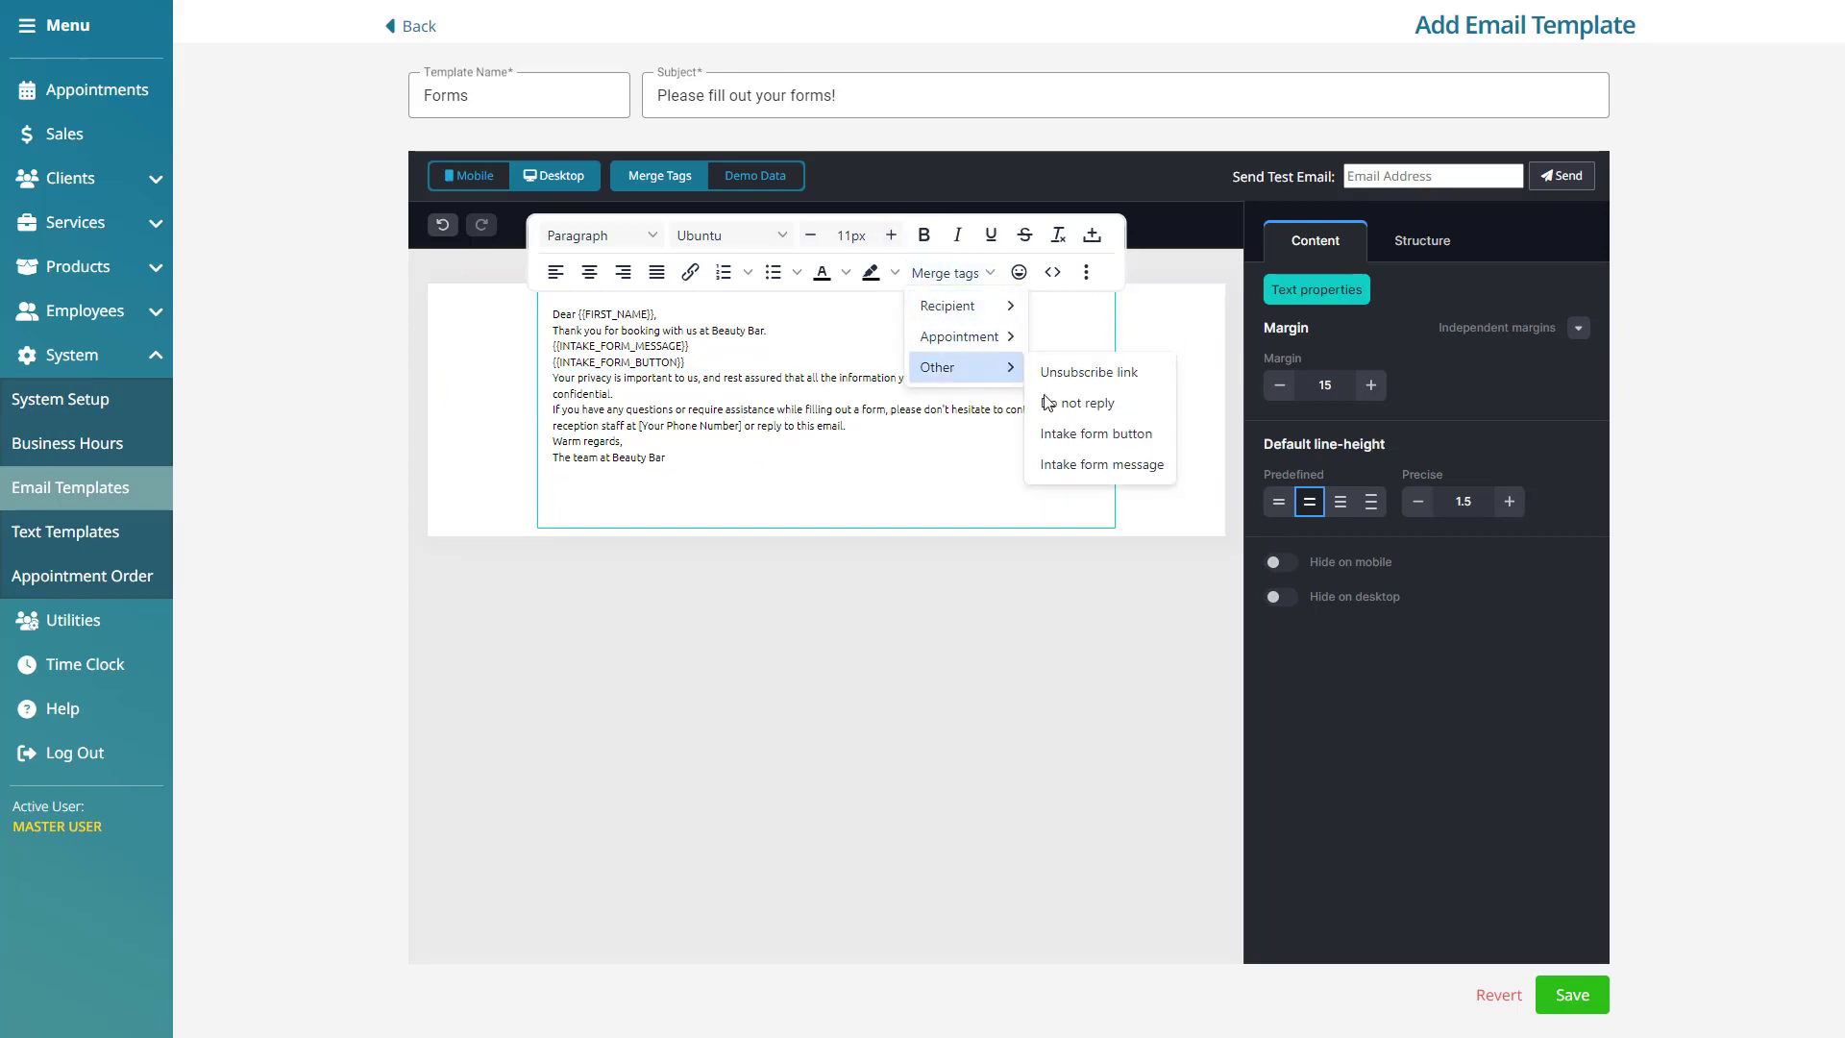
pyautogui.click(1143, 373)
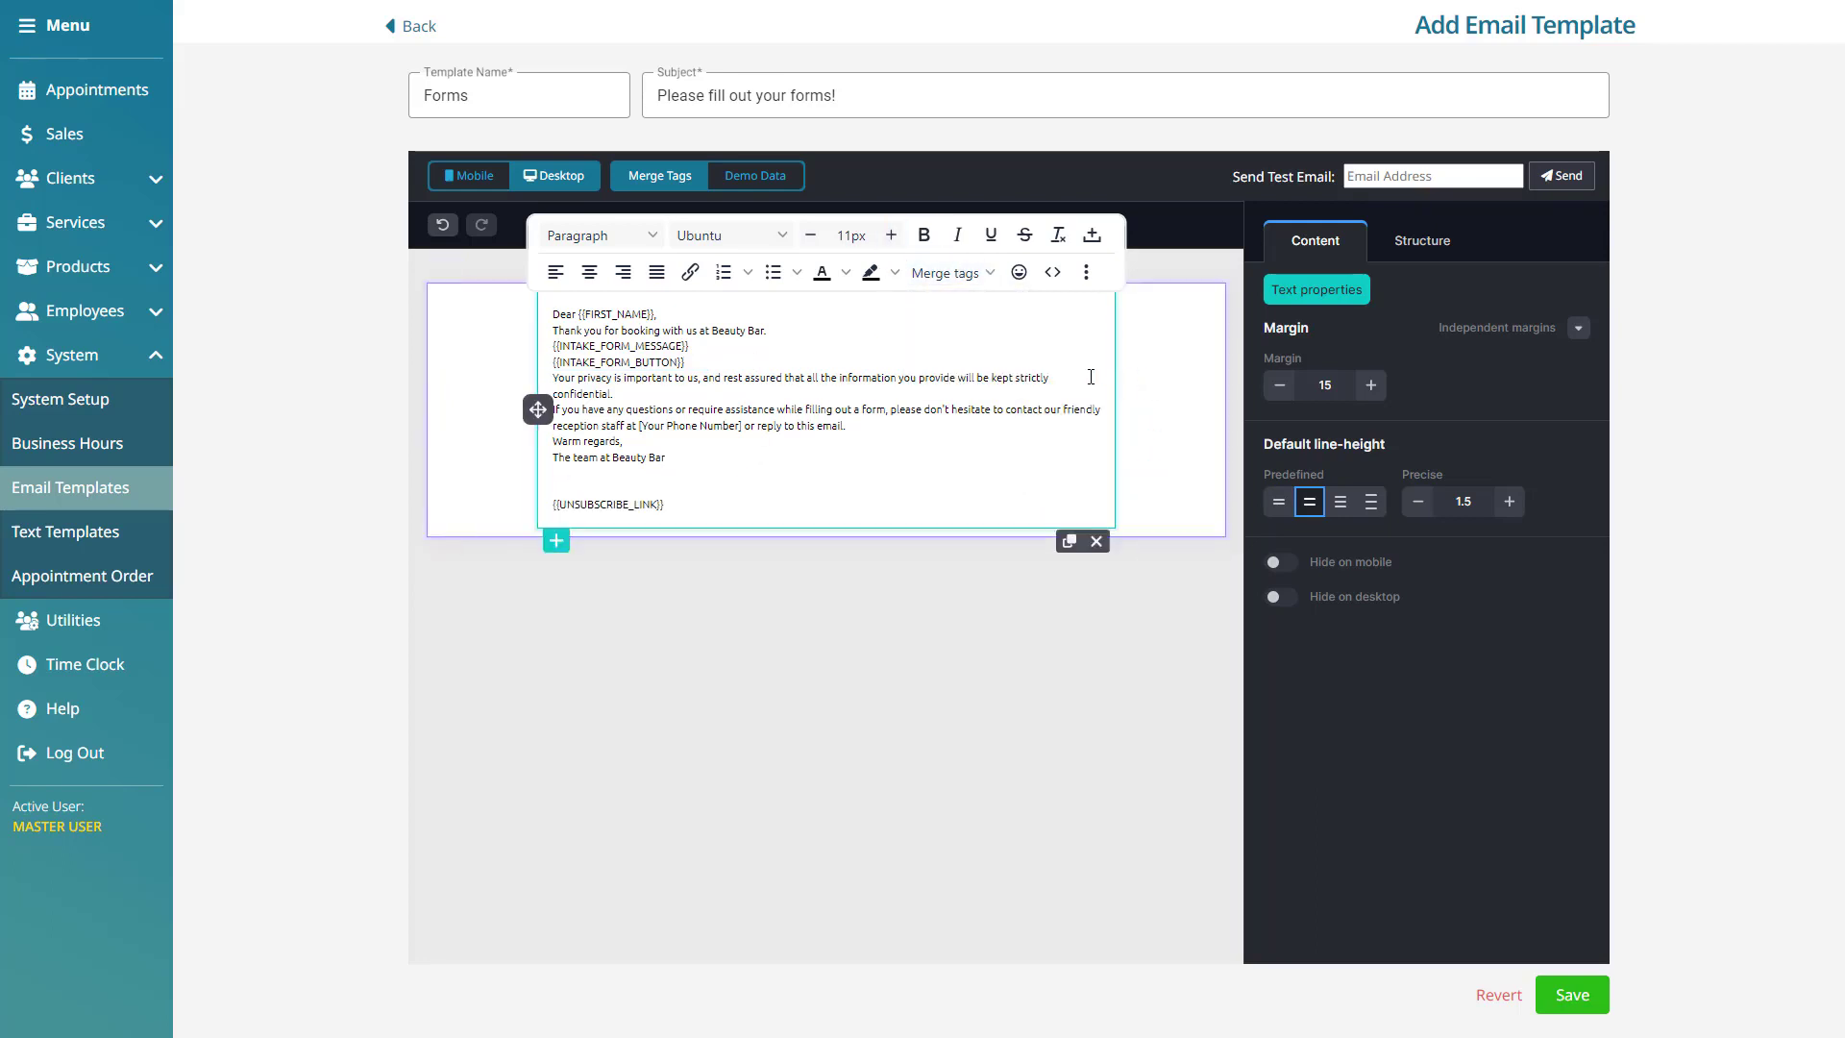
# - Centre all the message text, set its font size to 15px, and save the template
pyautogui.moveTo(723, 503); pyautogui.dragTo(576, 293)
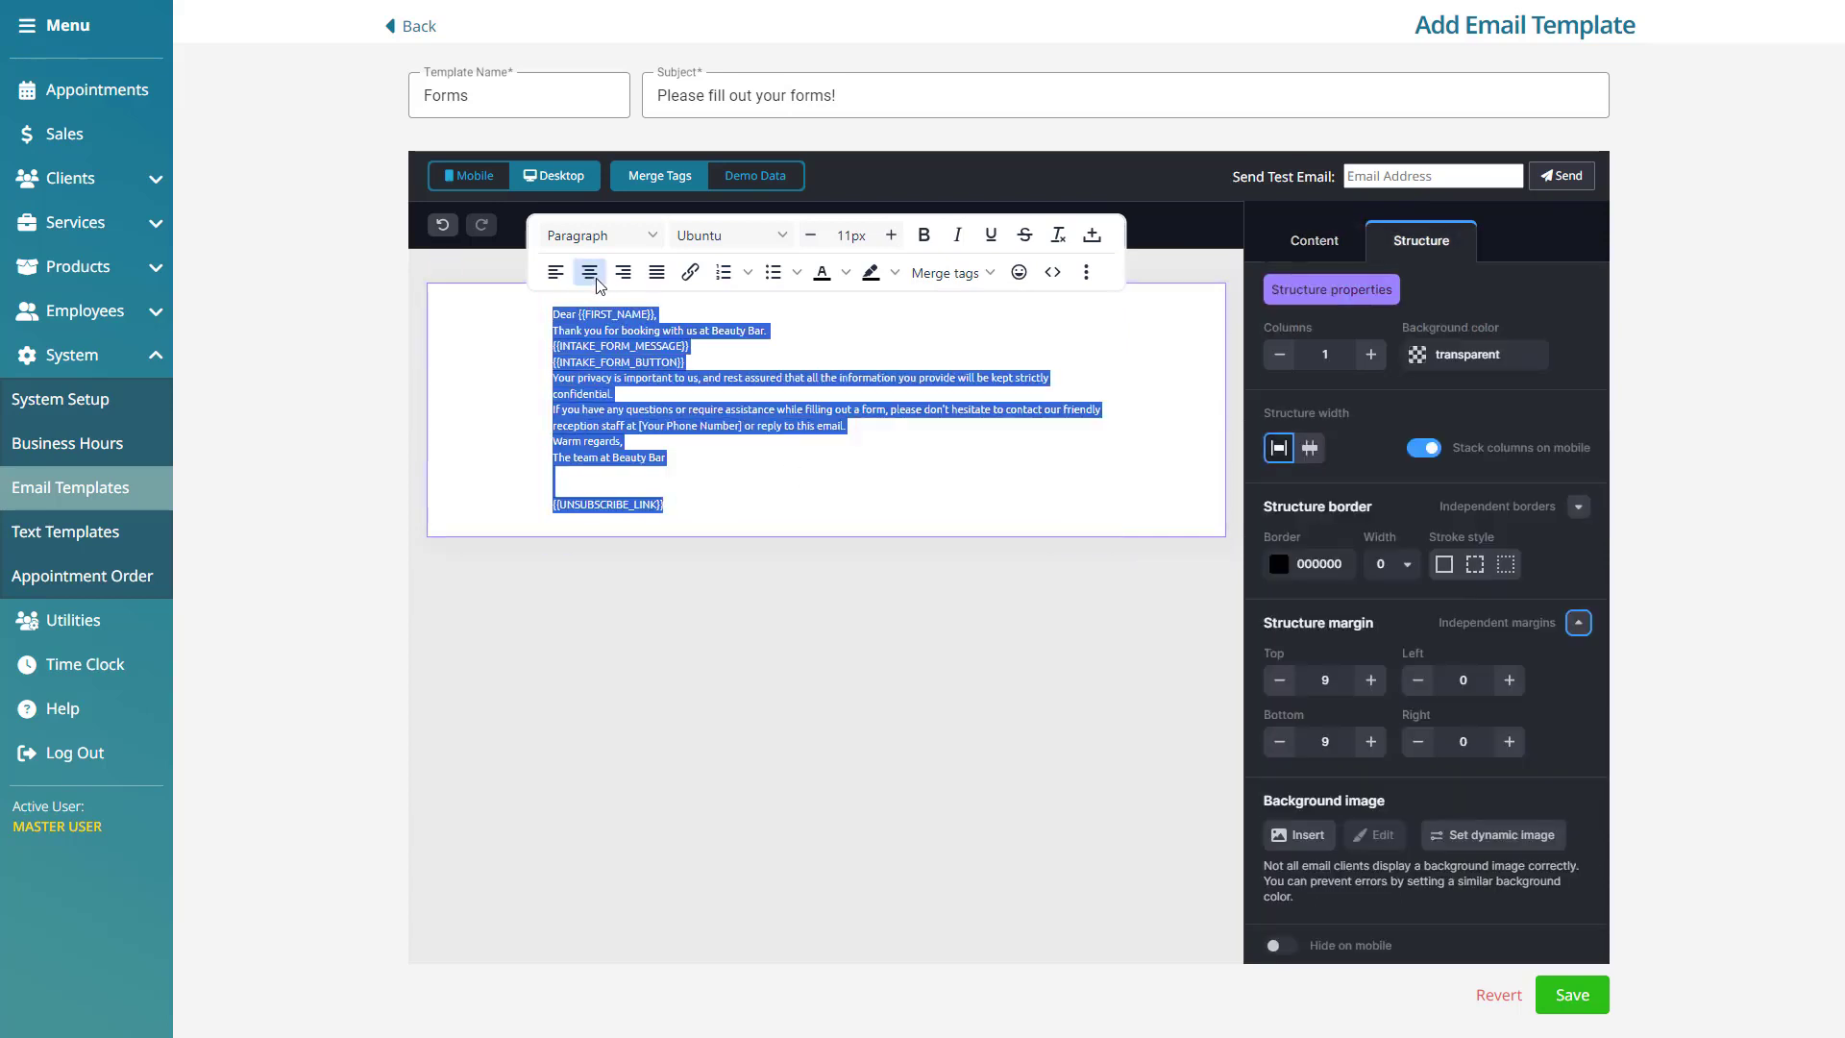
pyautogui.click(589, 272)
pyautogui.click(890, 235)
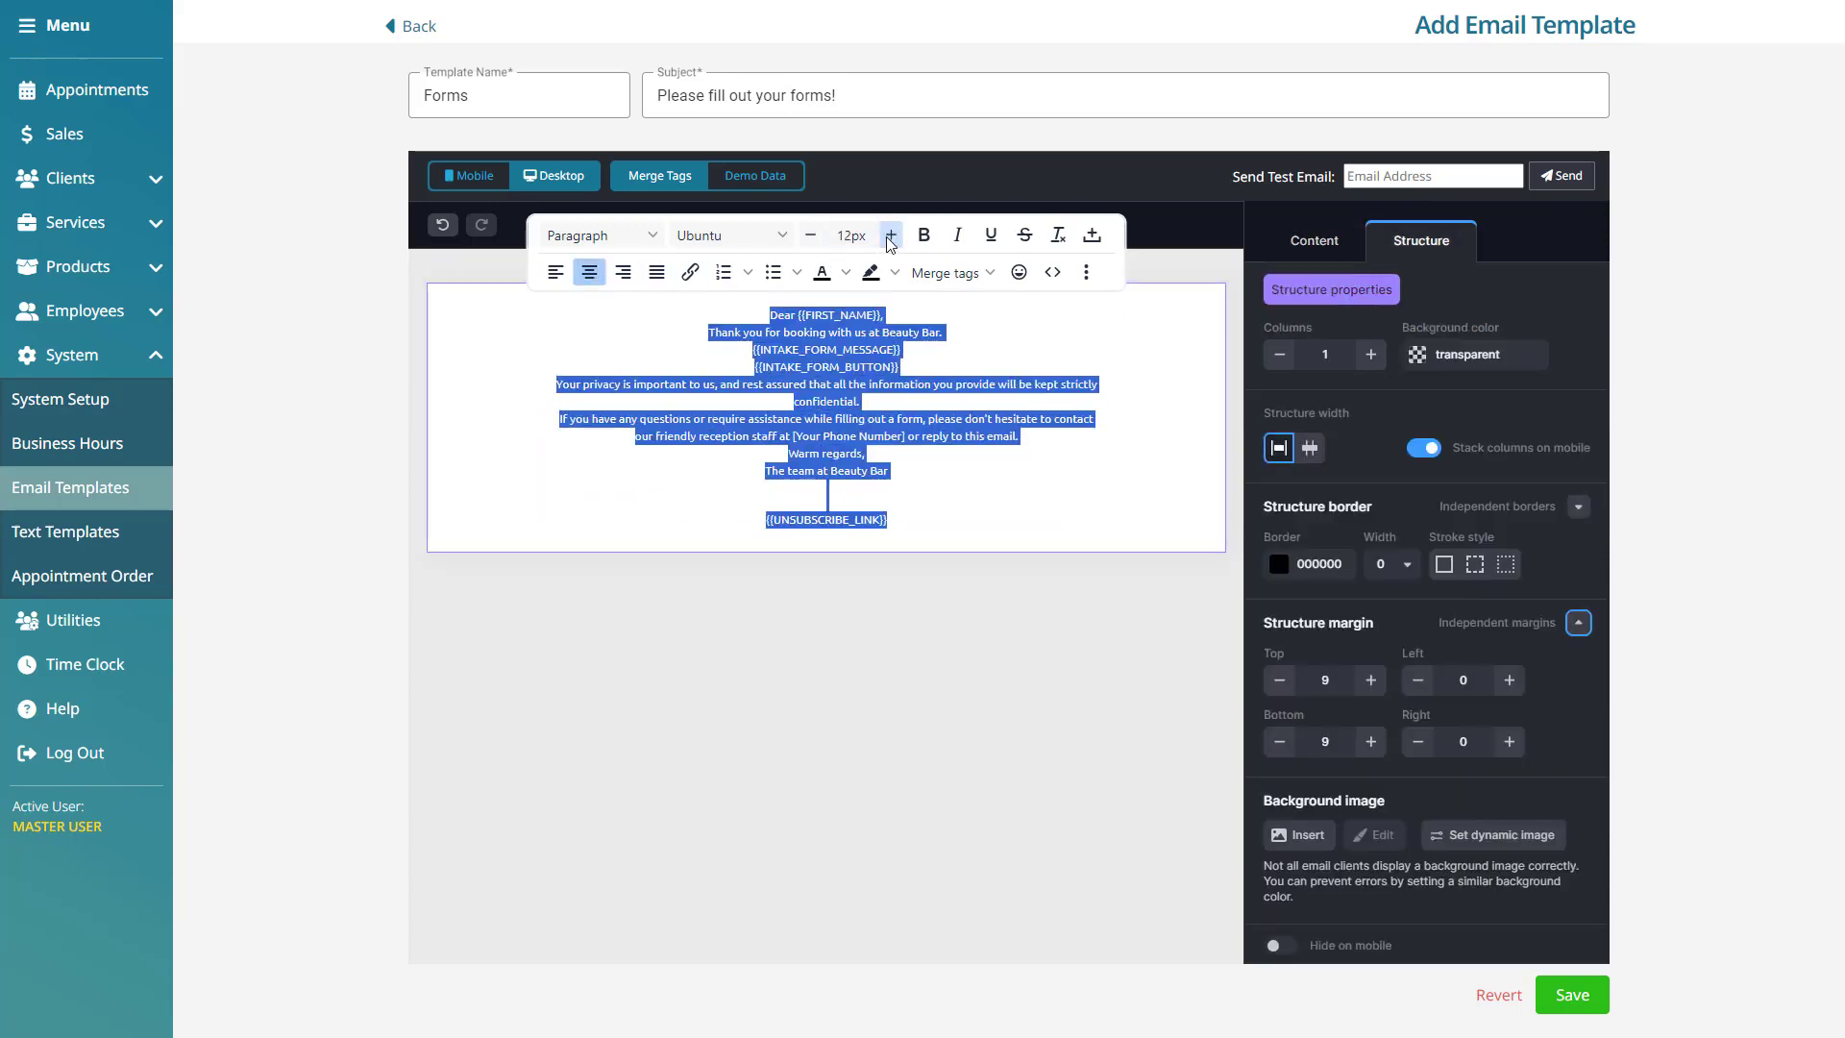
pyautogui.click(891, 235)
pyautogui.click(891, 235)
pyautogui.click(890, 235)
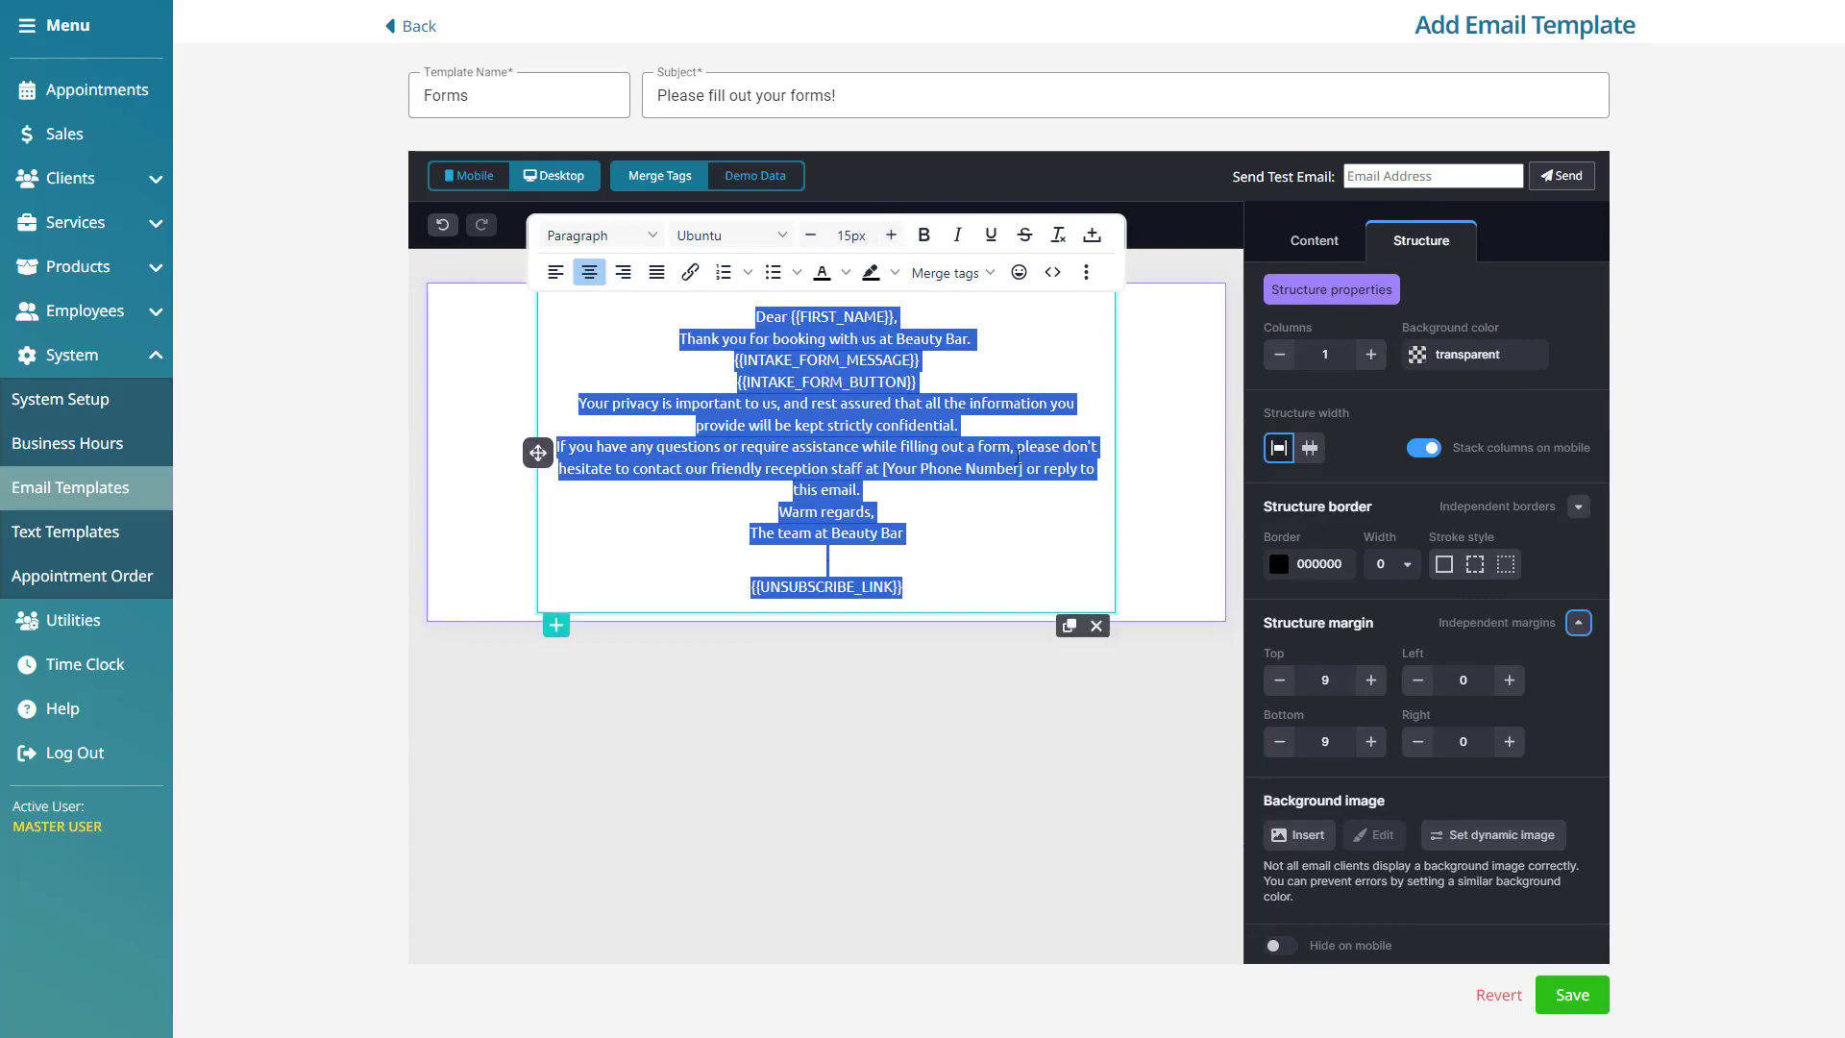
pyautogui.click(1561, 993)
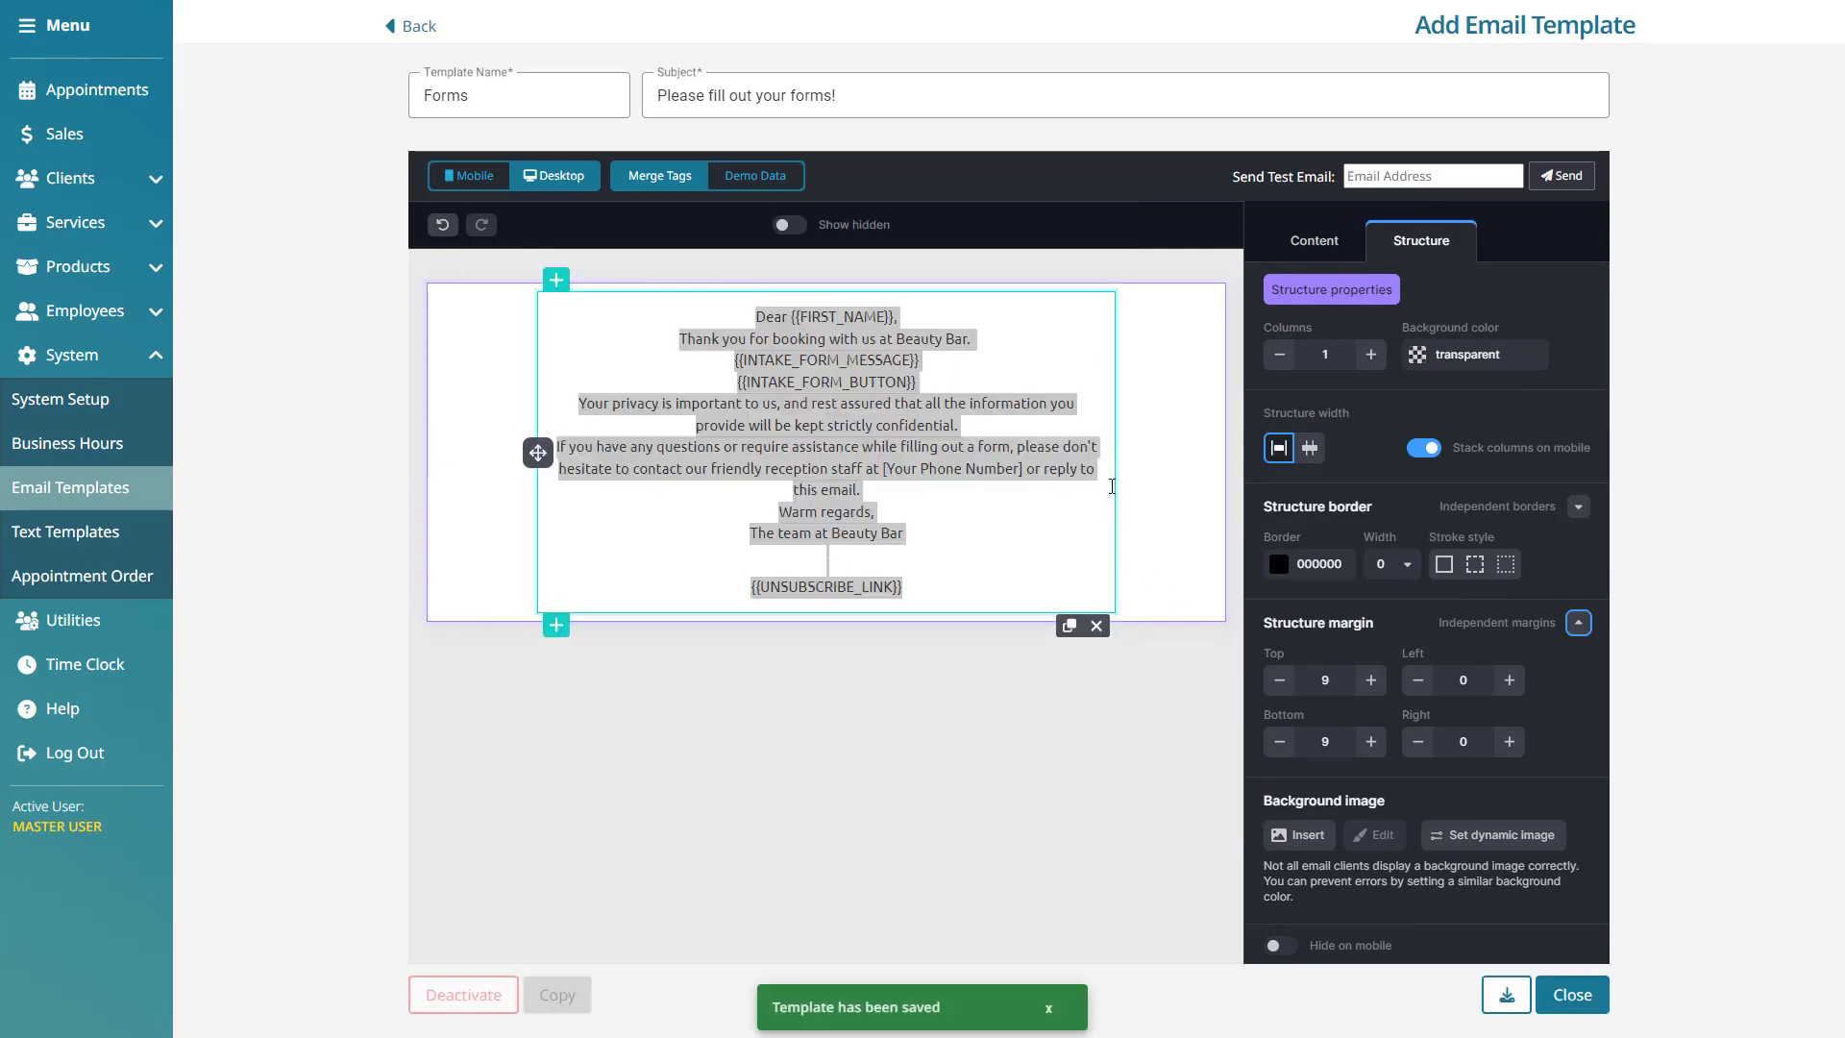
# - Preview the template with demo data and examine the intake form message and the form button
pyautogui.click(786, 179)
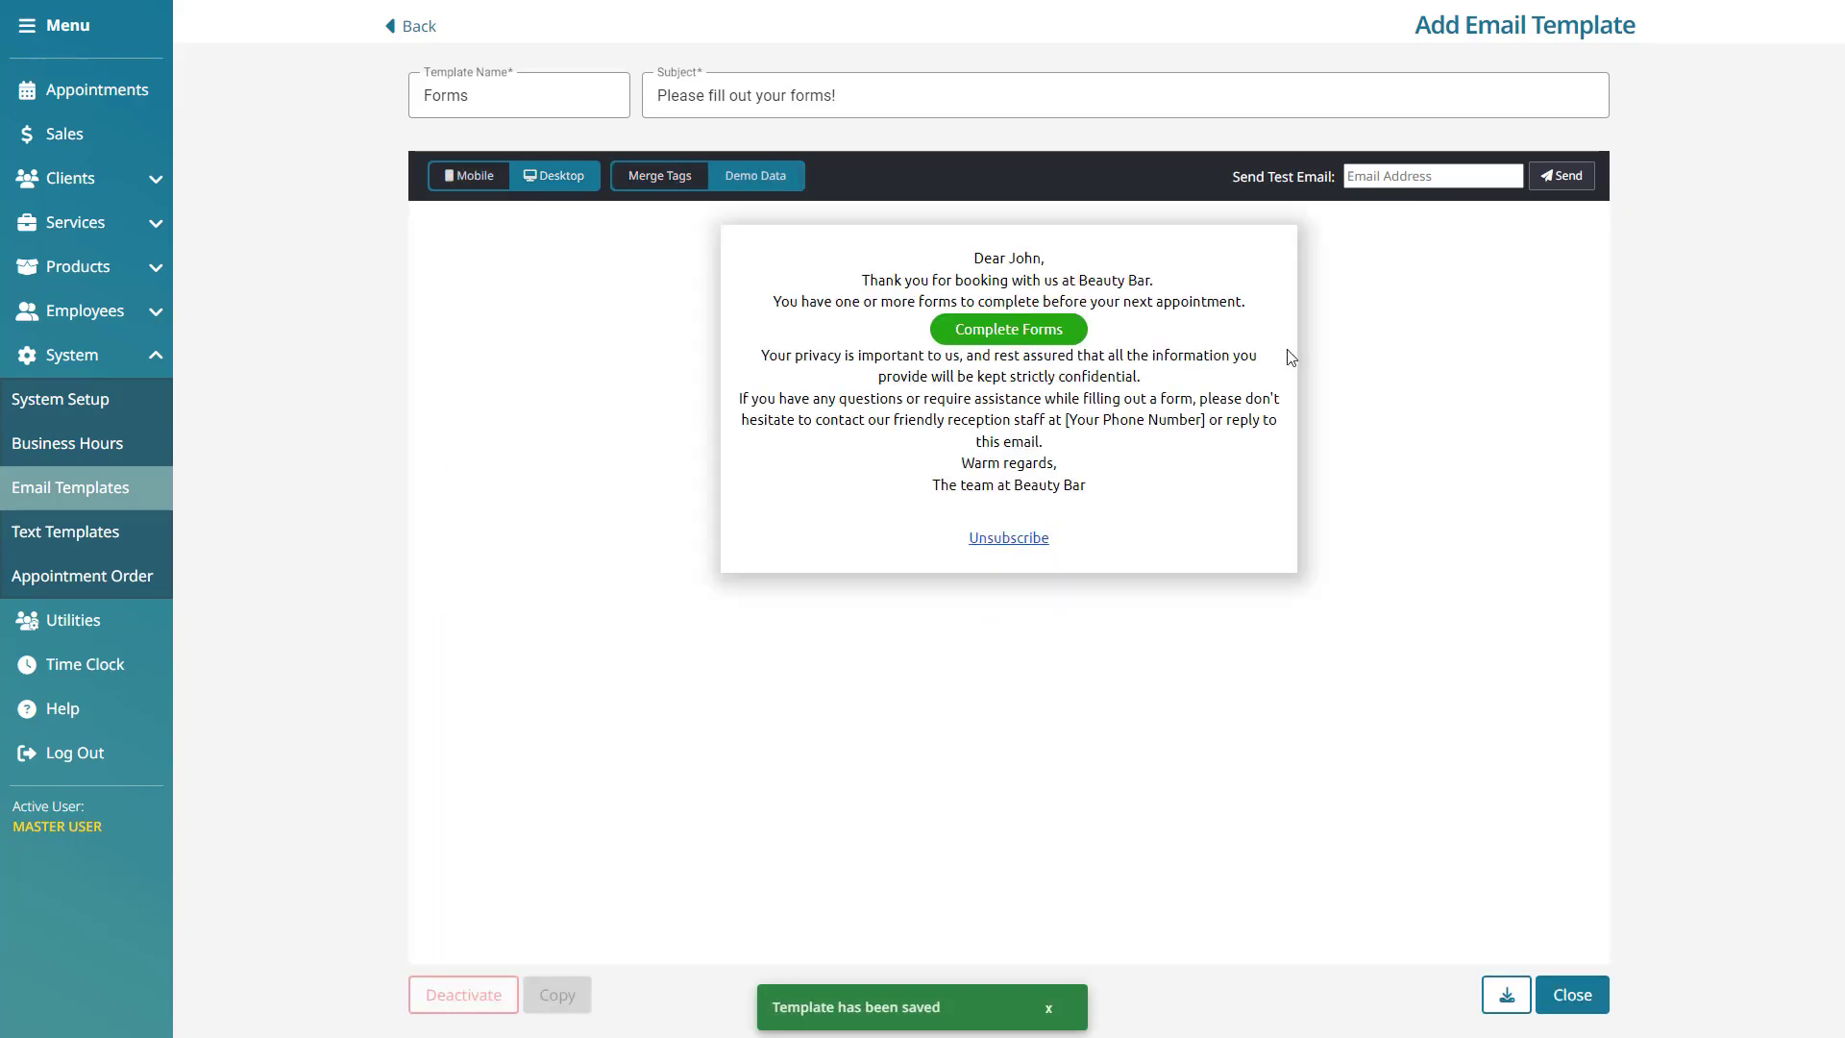
pyautogui.moveTo(1249, 302); pyautogui.dragTo(772, 301)
pyautogui.moveTo(1141, 341); pyautogui.dragTo(975, 338)
pyautogui.click(1450, 363)
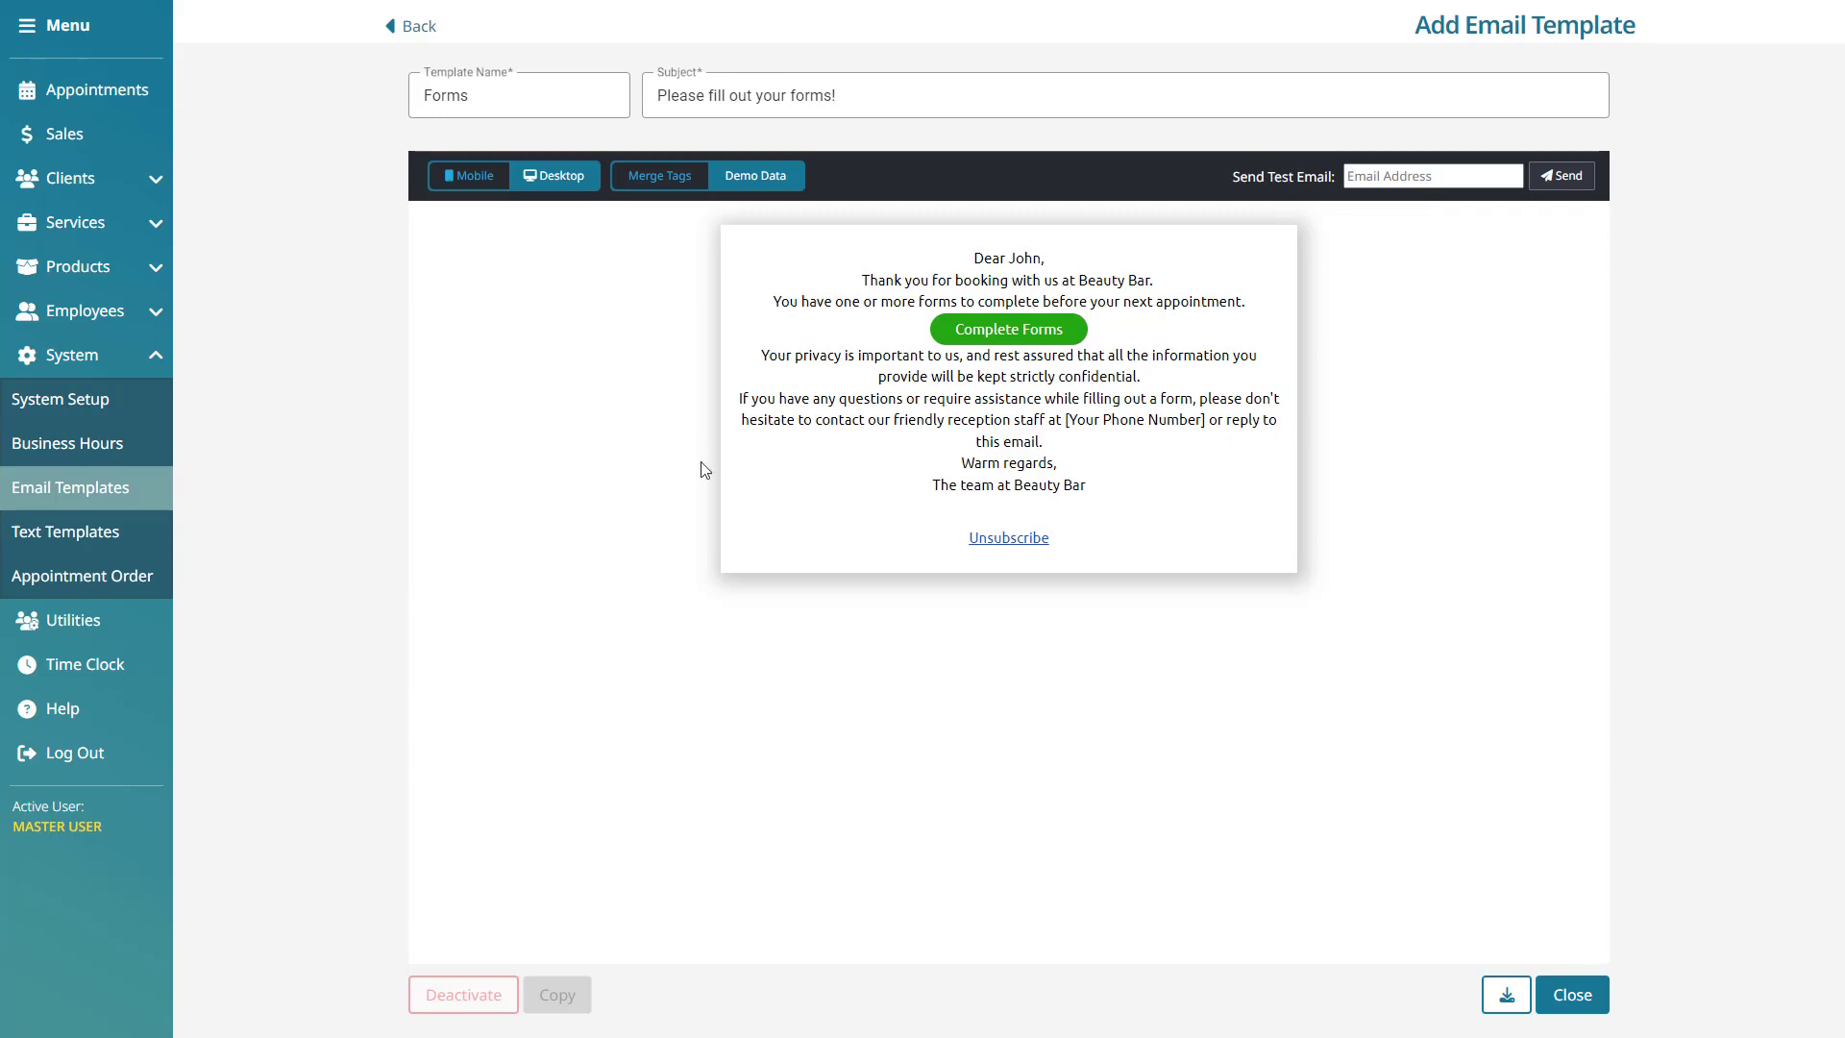
# - Create a new marketing event titled Intake Forms that sends the Forms email template
pyautogui.click(120, 620)
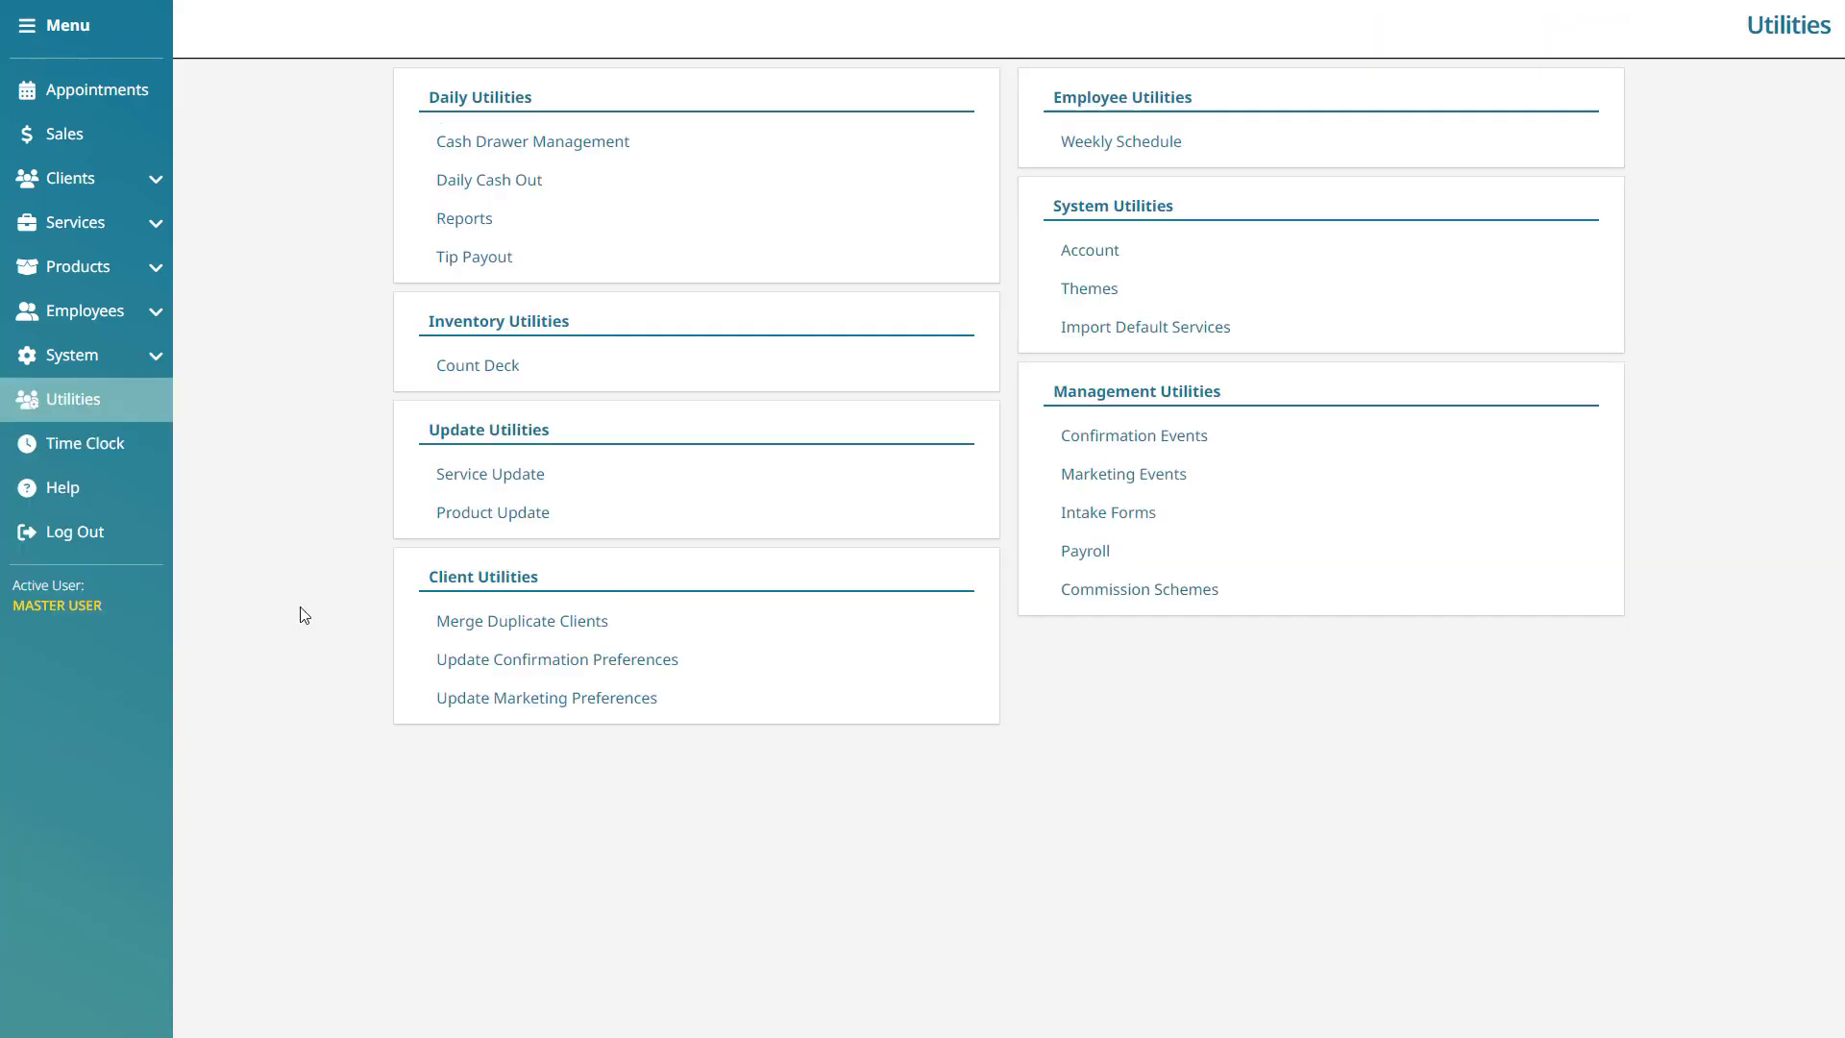
pyautogui.click(1187, 480)
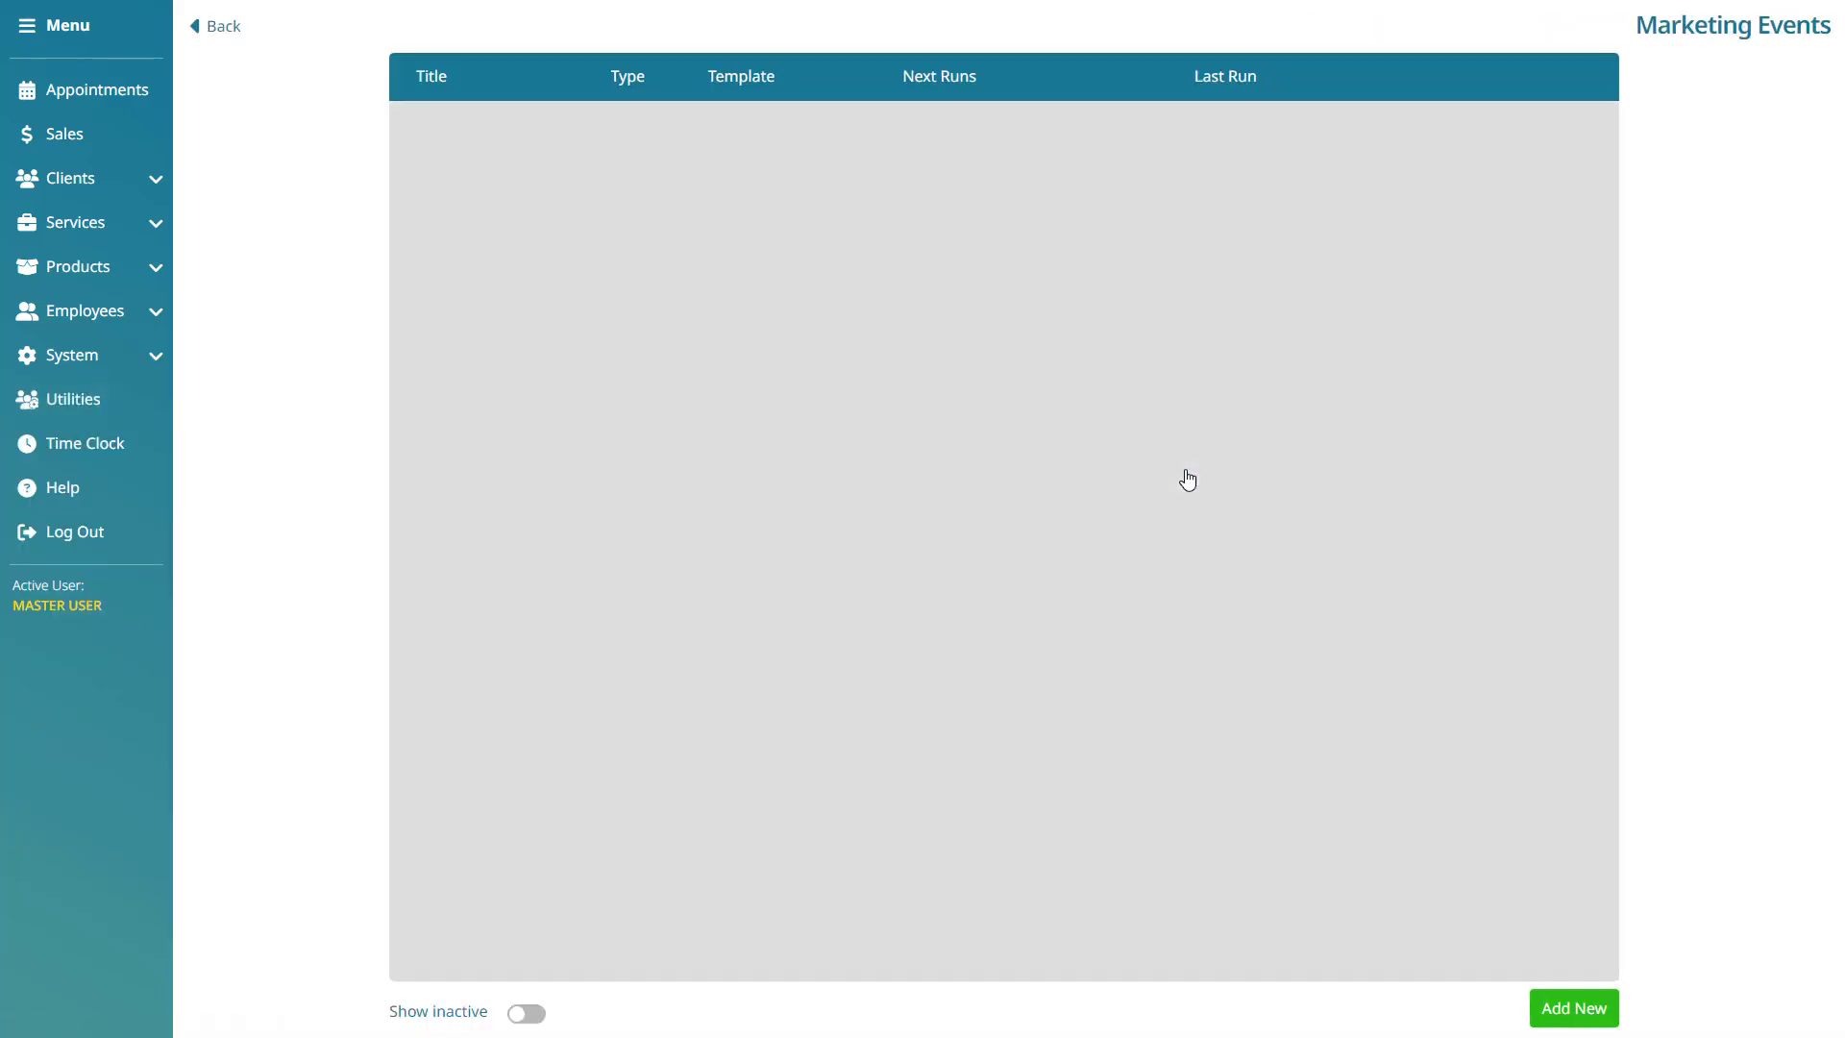
pyautogui.click(1573, 1008)
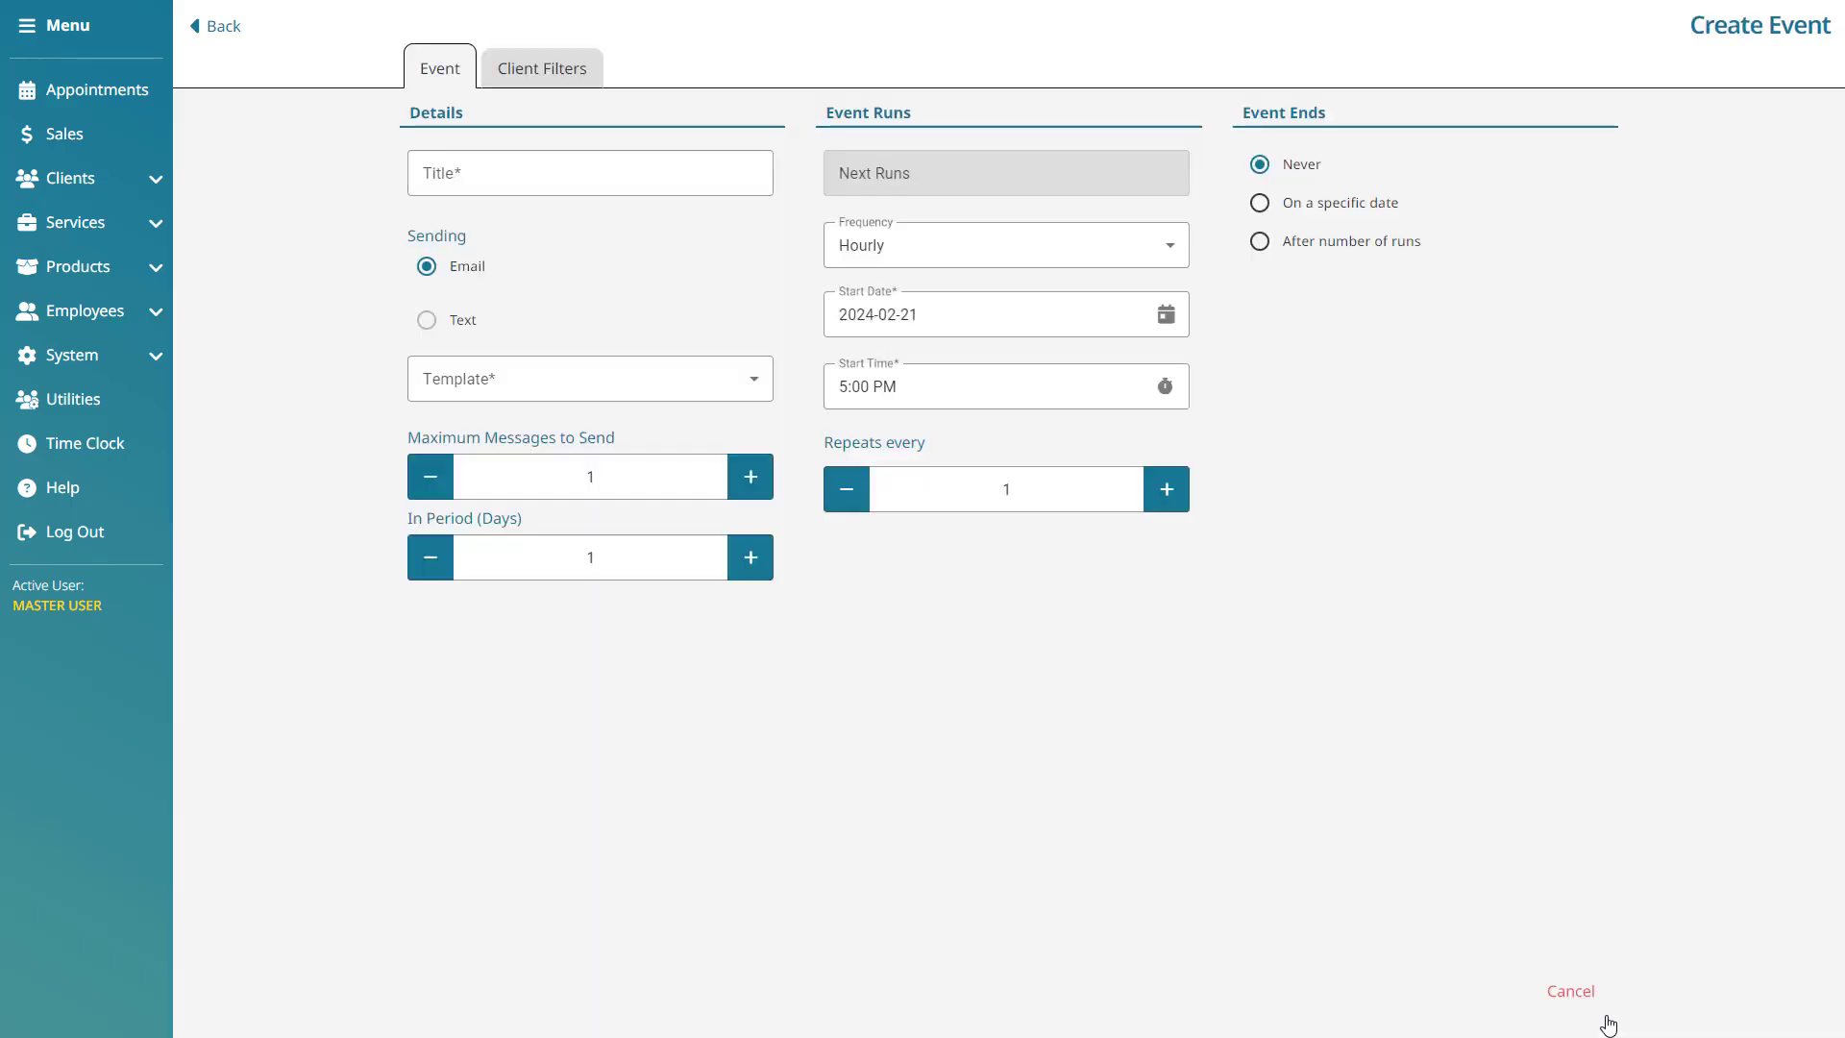
pyautogui.click(628, 161)
pyautogui.write('Intak')
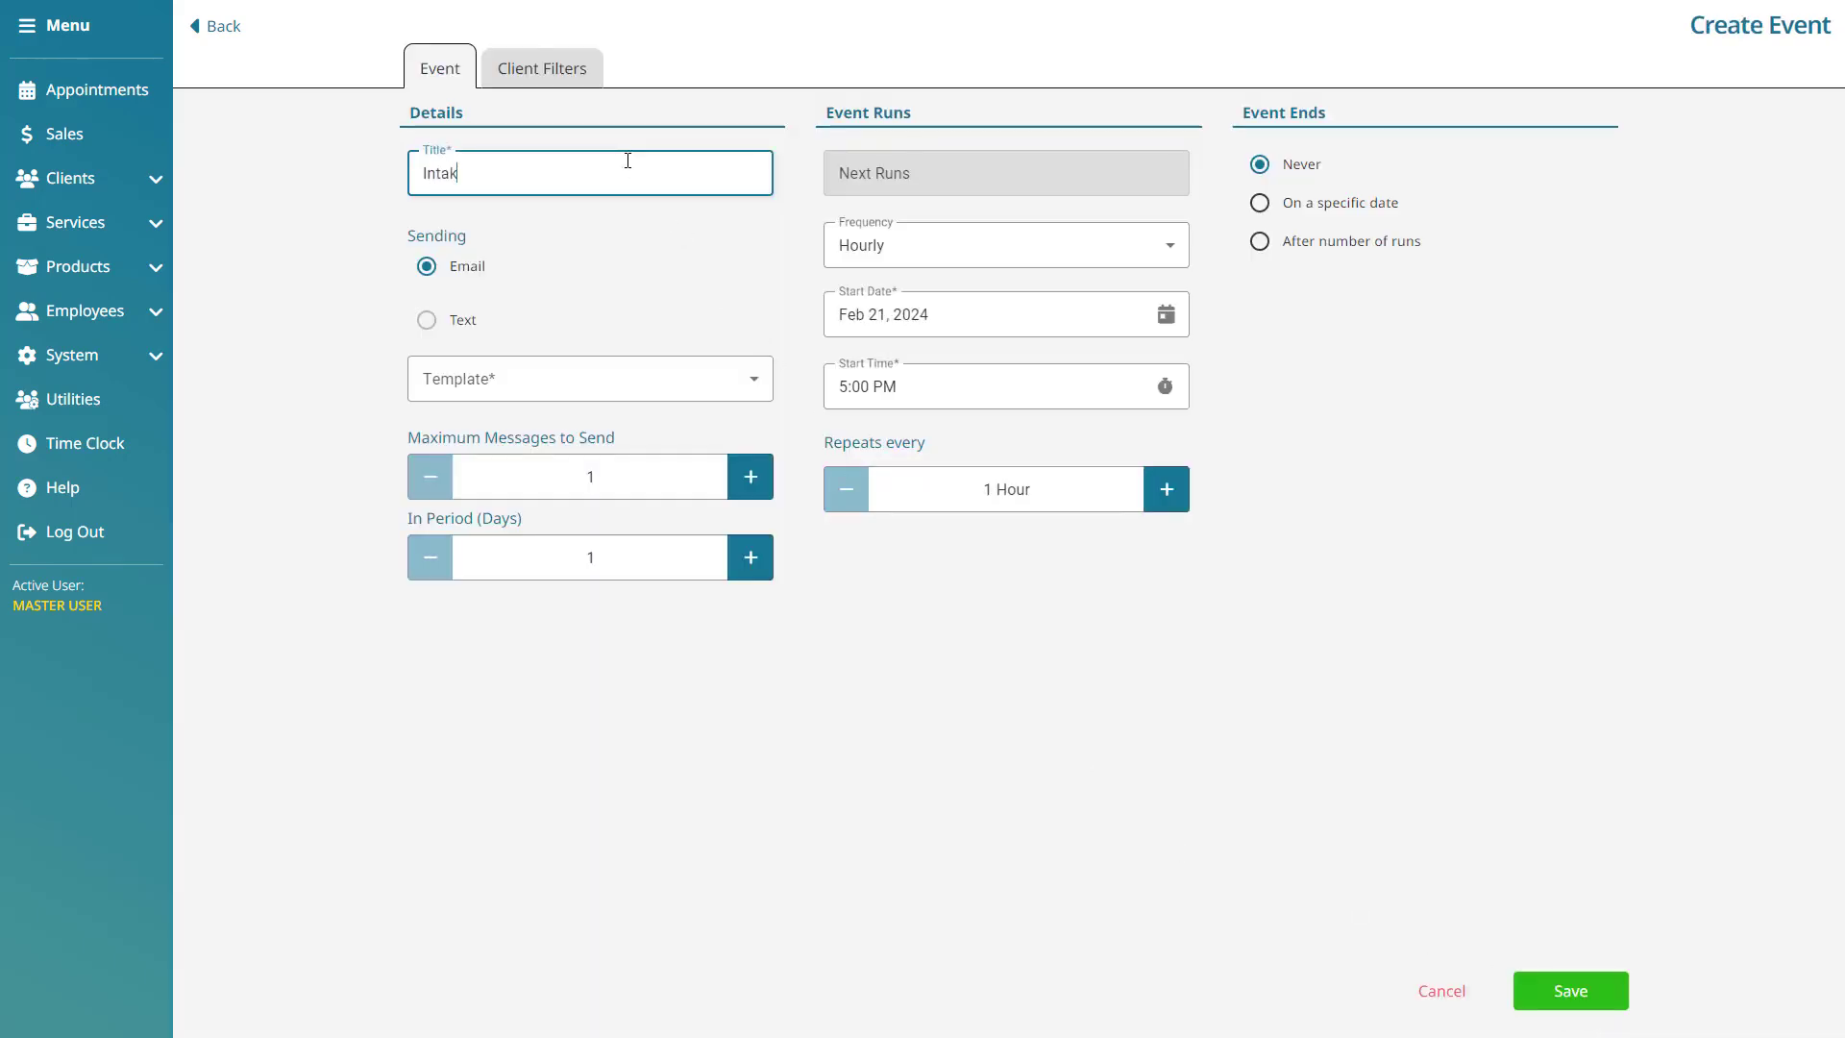
pyautogui.write('e Forms')
pyautogui.click(744, 369)
pyautogui.click(727, 434)
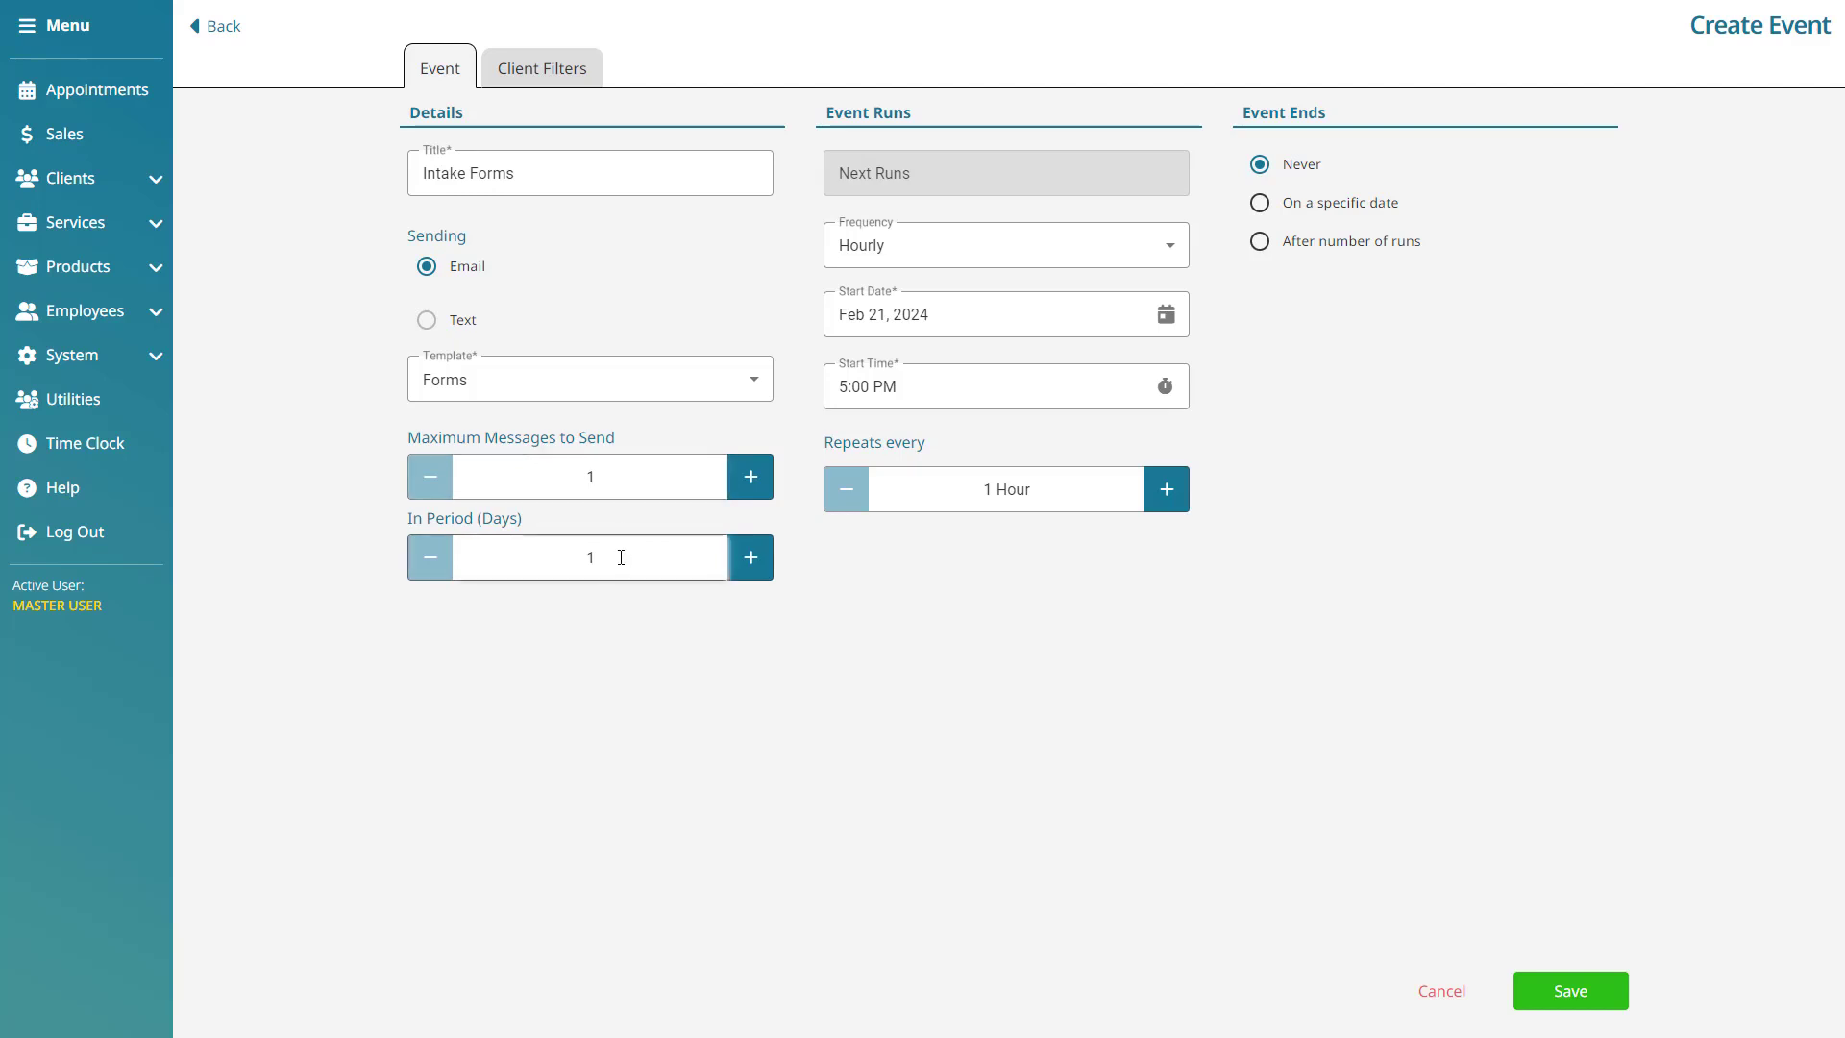
# - Set the period for the maximum number of messages to 3 days
pyautogui.doubleClick(584, 559)
pyautogui.write('3')
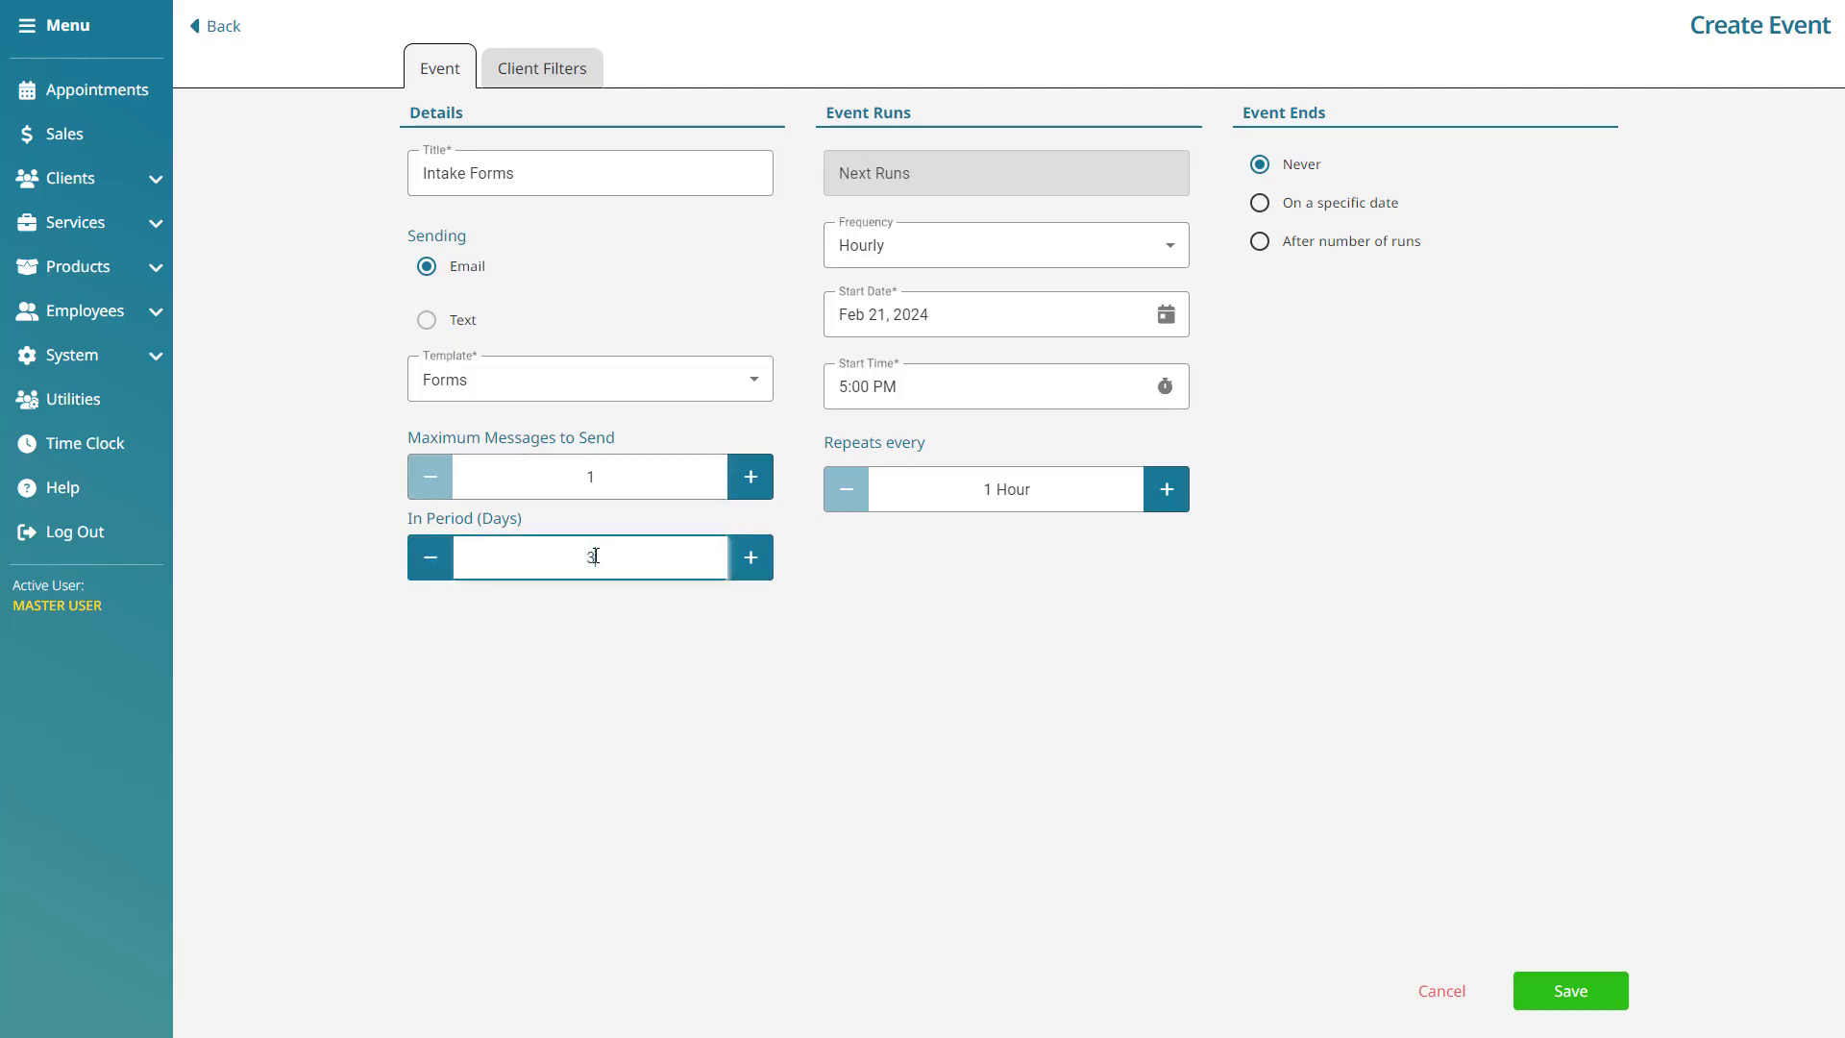
pyautogui.click(785, 619)
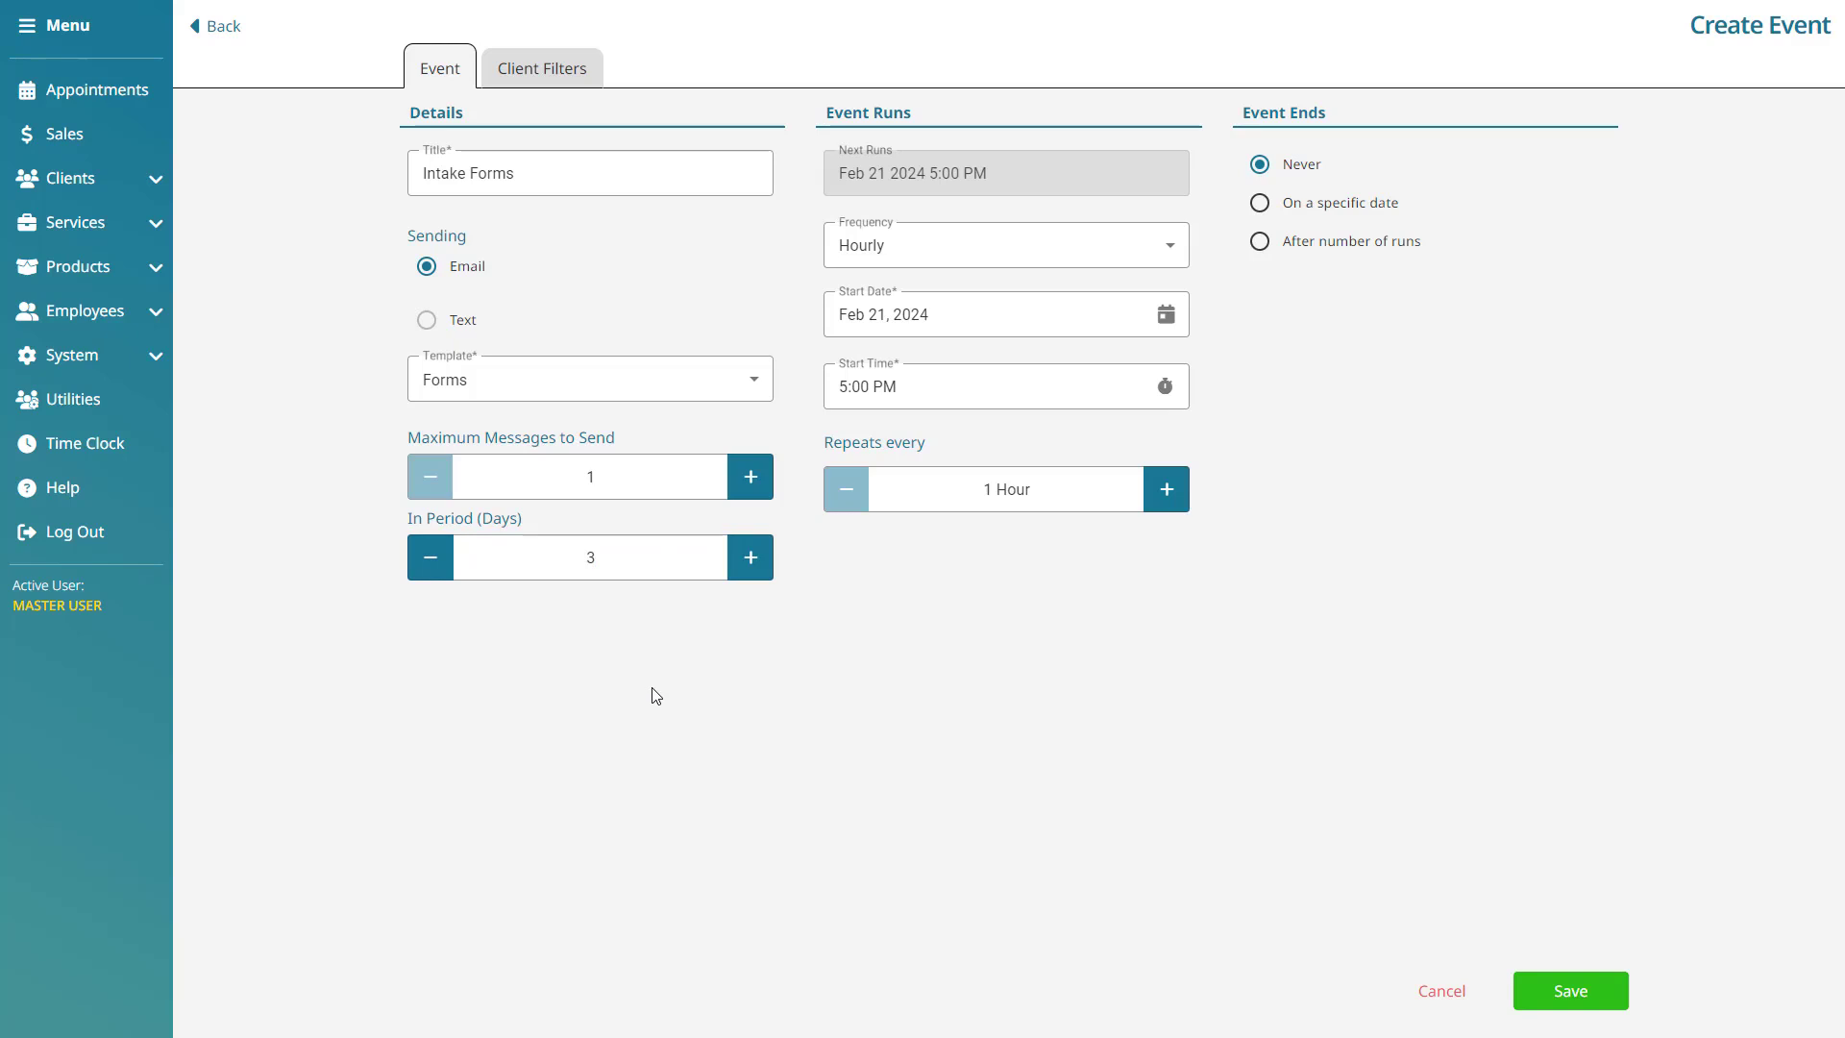
# - Set the event to run daily with a start date of Feb 22, 2024
pyautogui.click(1180, 245)
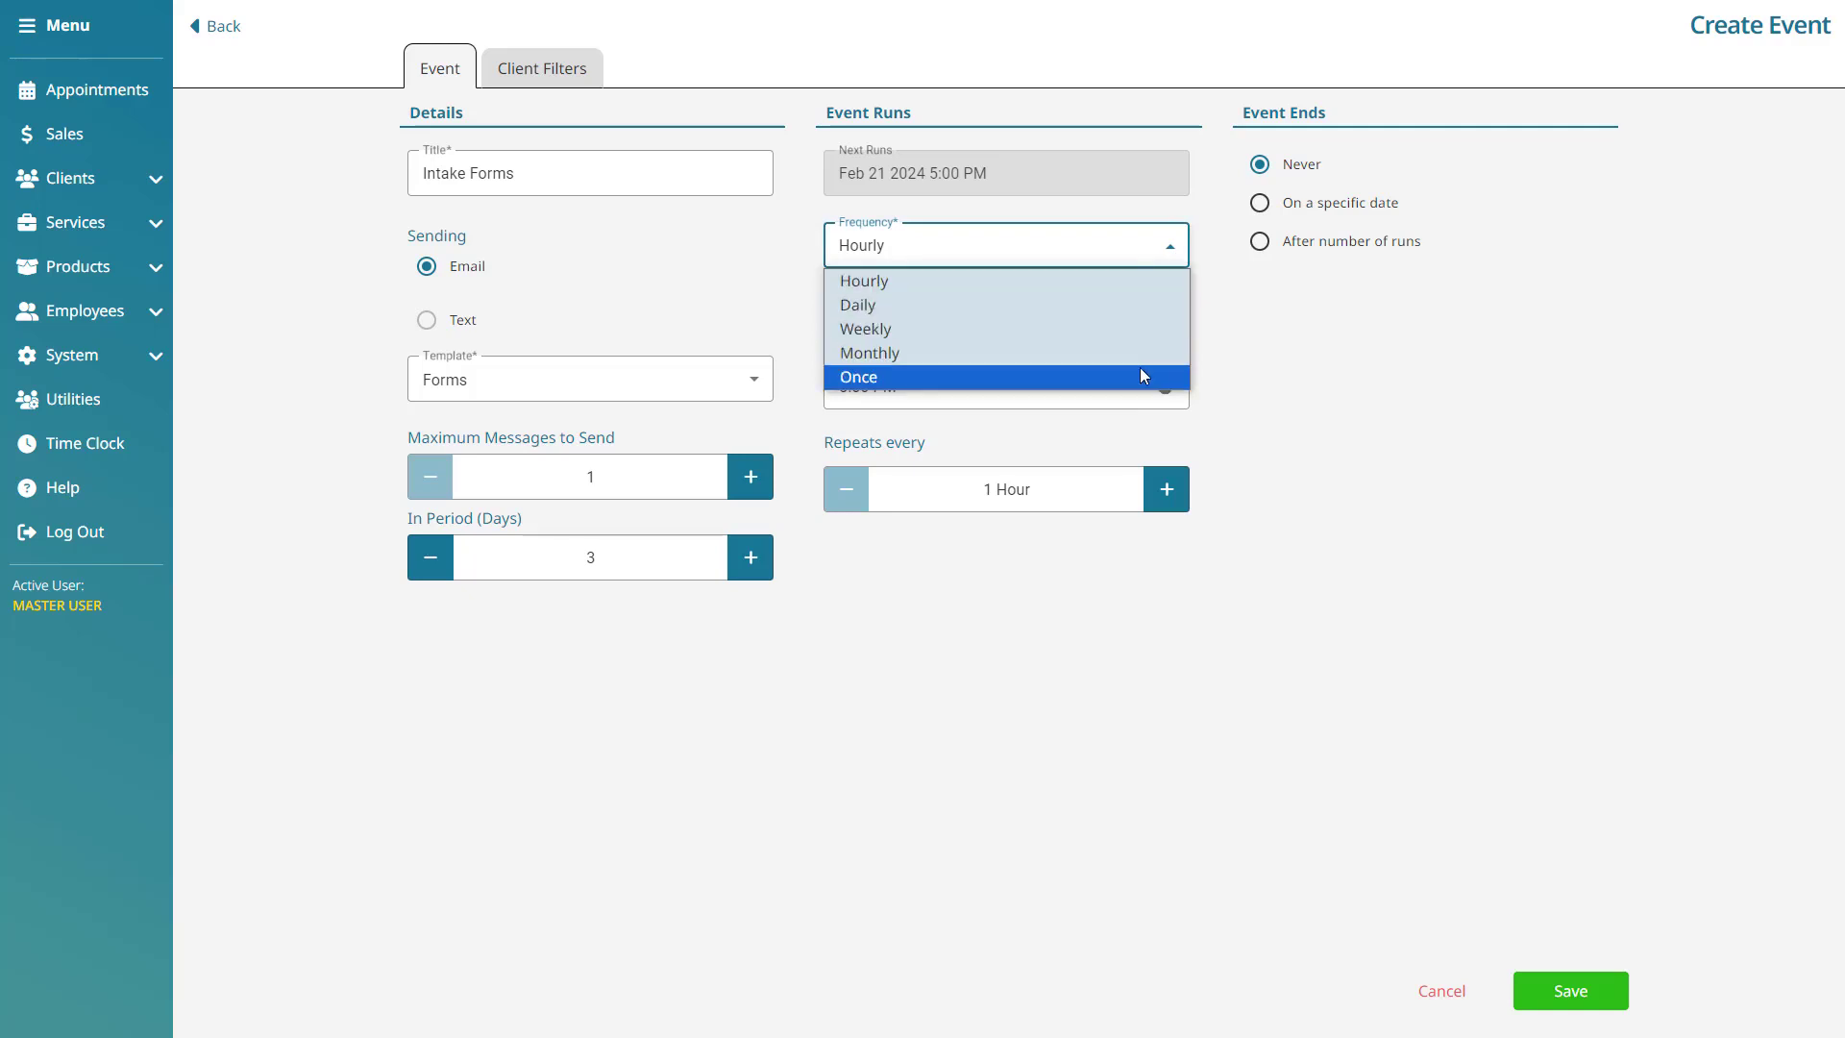
pyautogui.click(1148, 306)
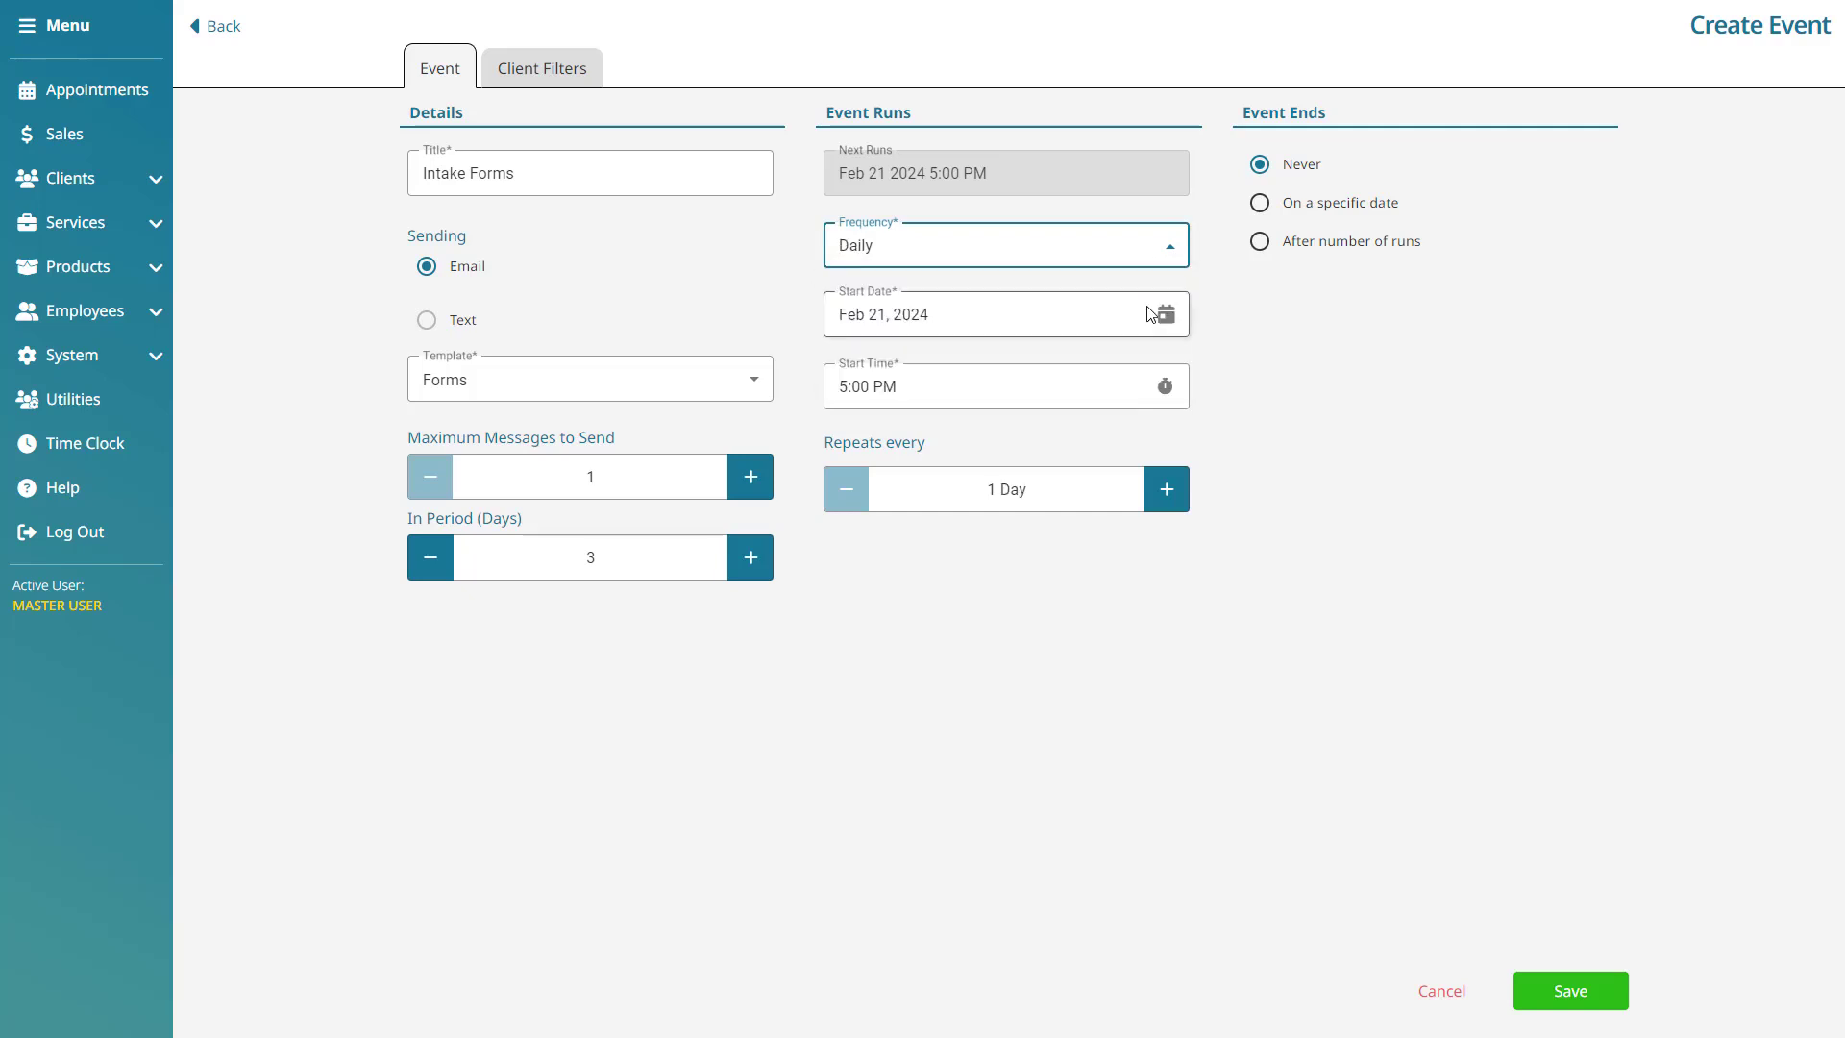
pyautogui.click(1163, 314)
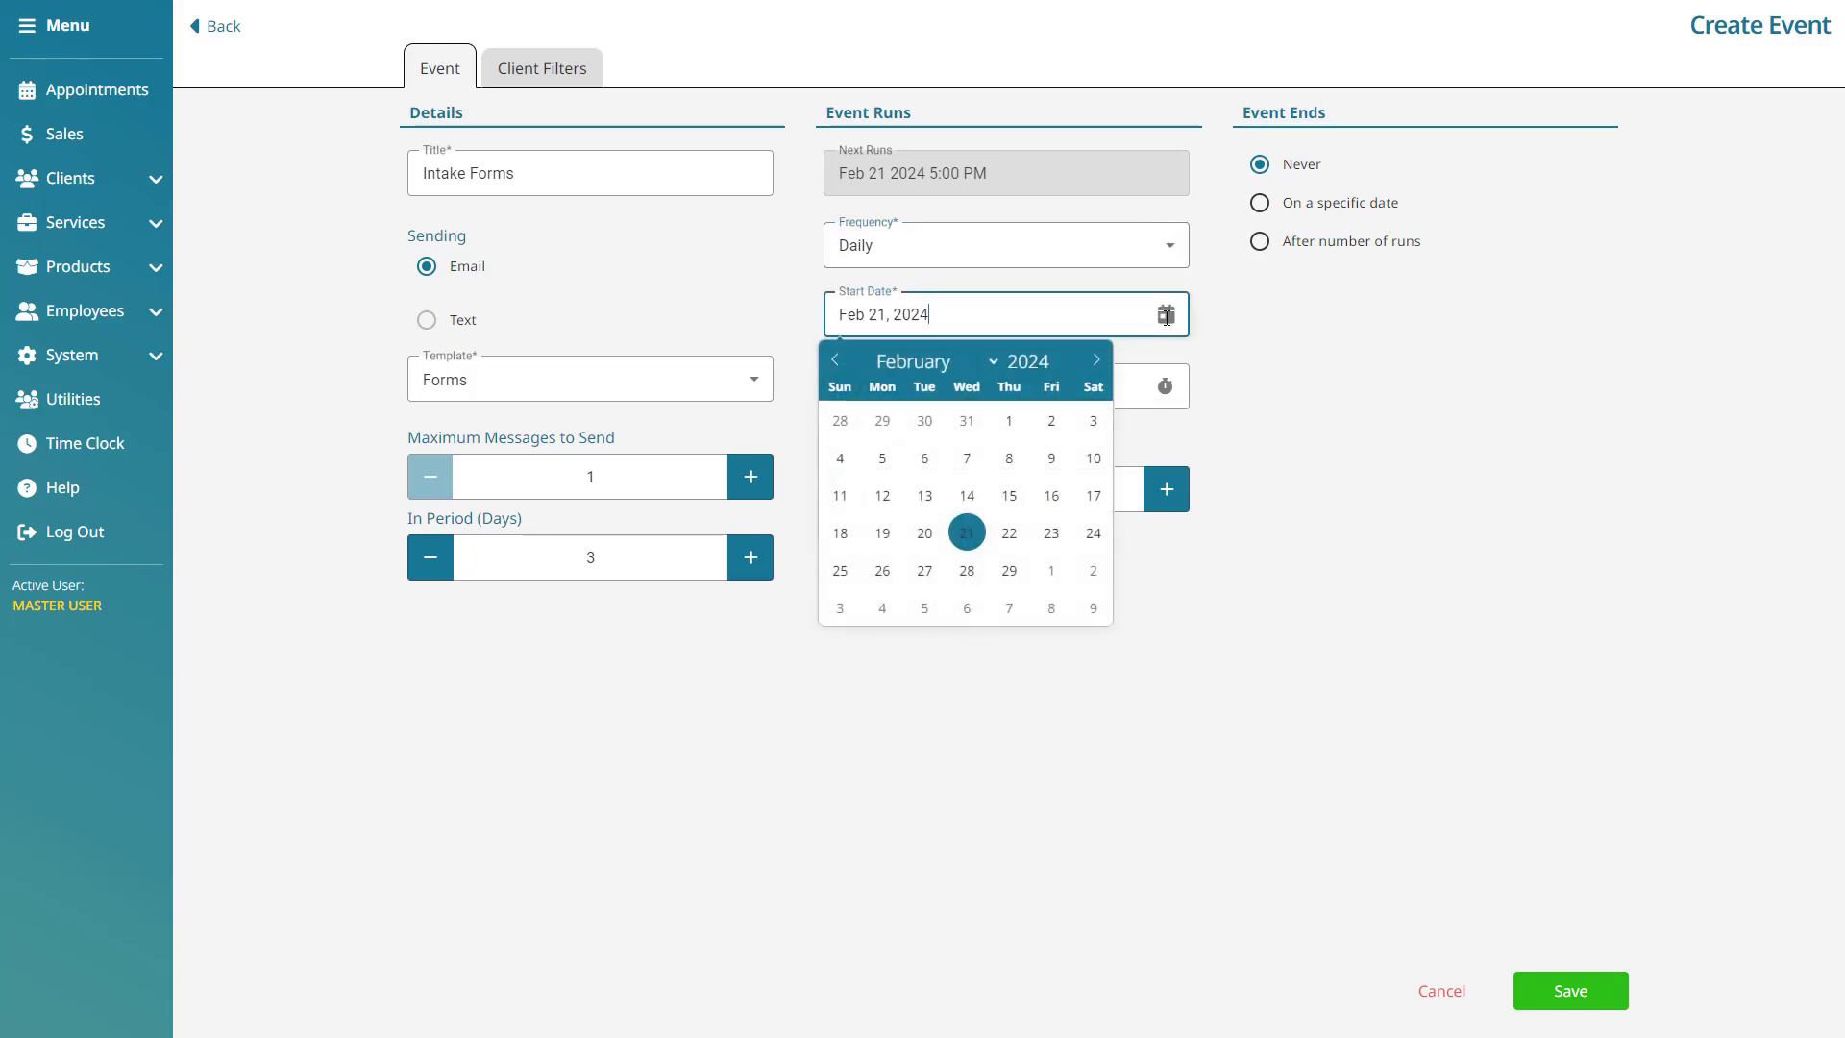
pyautogui.click(1009, 533)
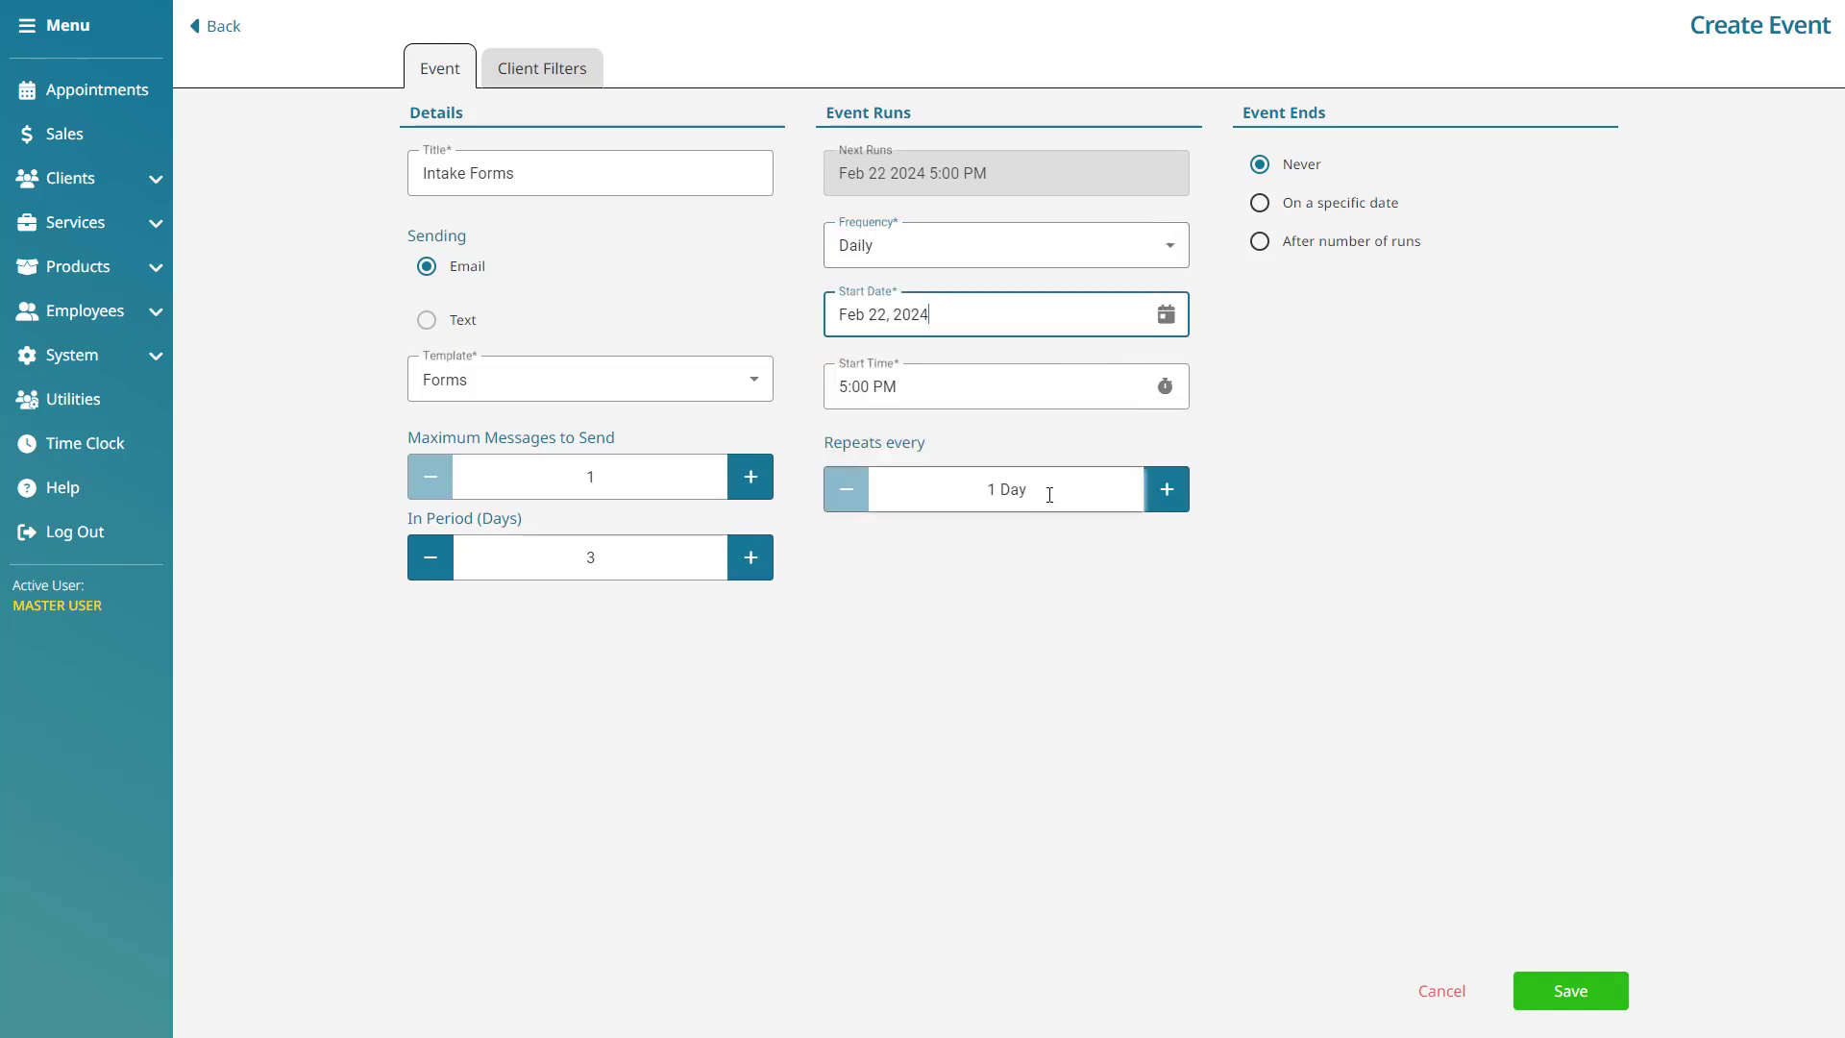
# - Set the event's start time to 8:00 AM
pyautogui.click(1143, 385)
pyautogui.click(923, 437)
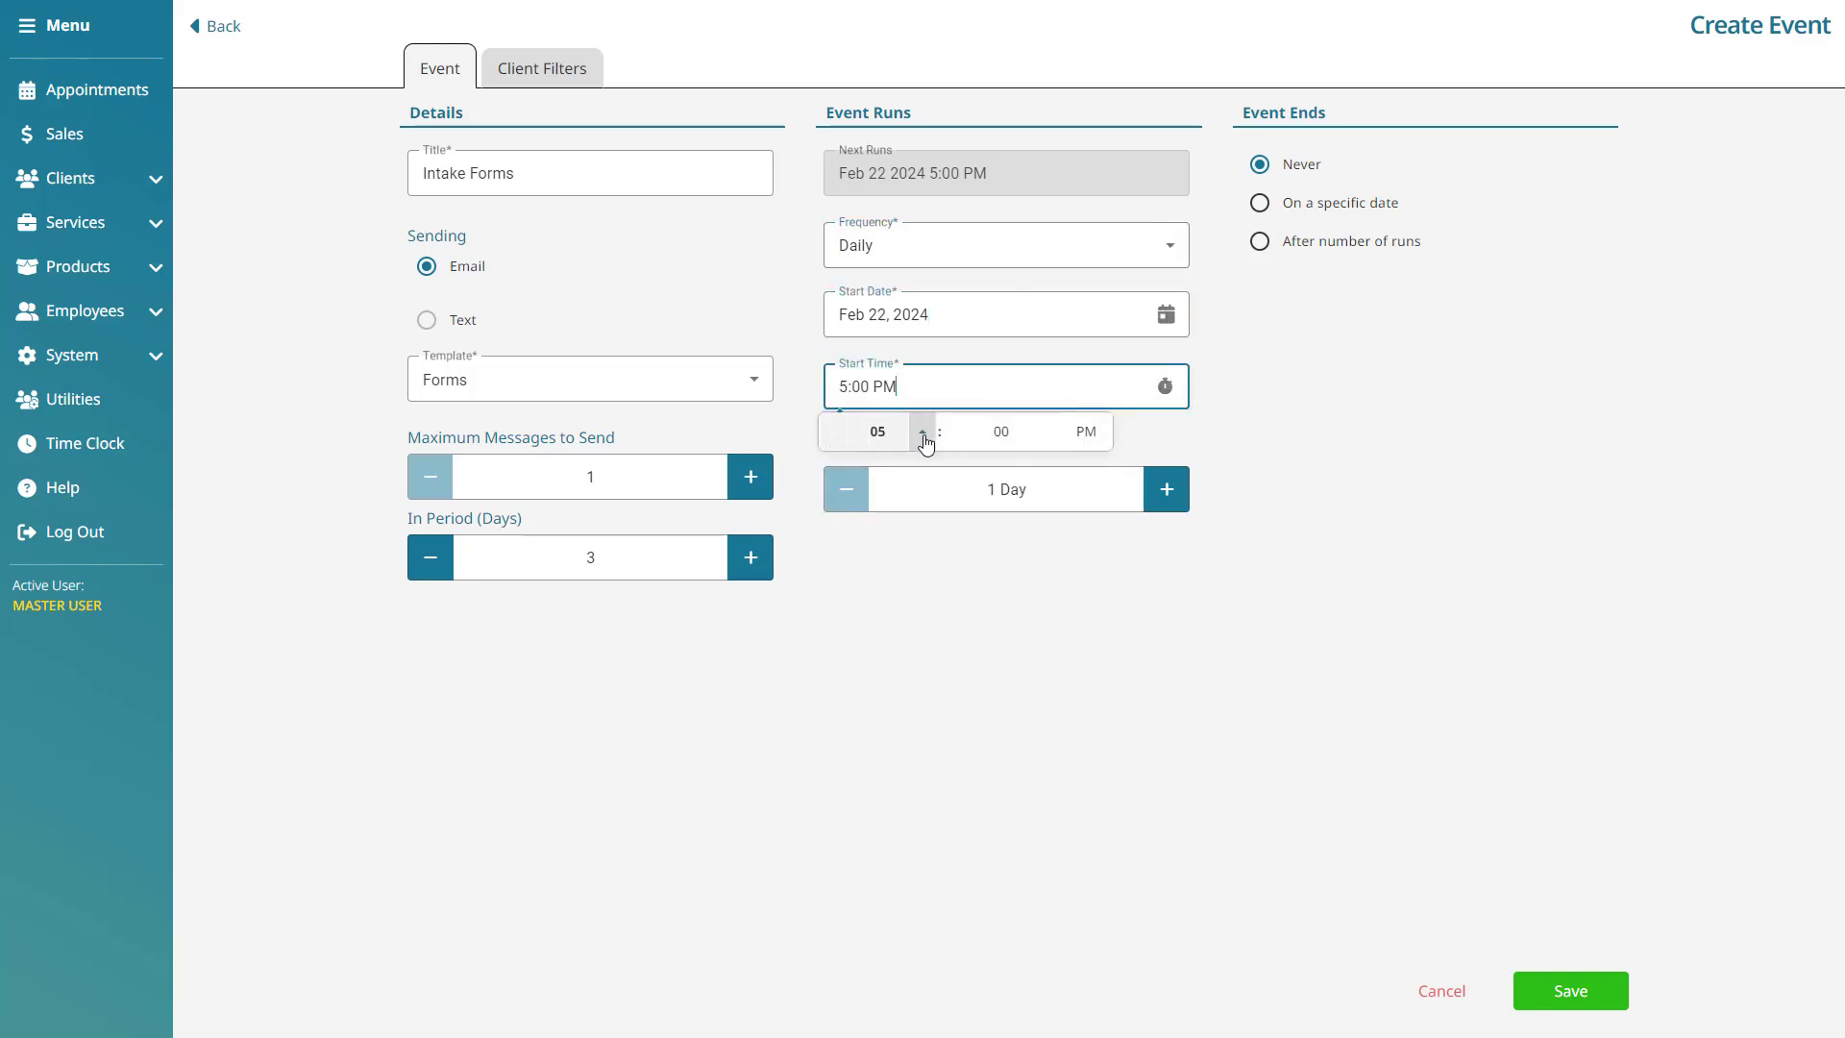
pyautogui.click(923, 437)
pyautogui.click(924, 437)
pyautogui.click(1085, 431)
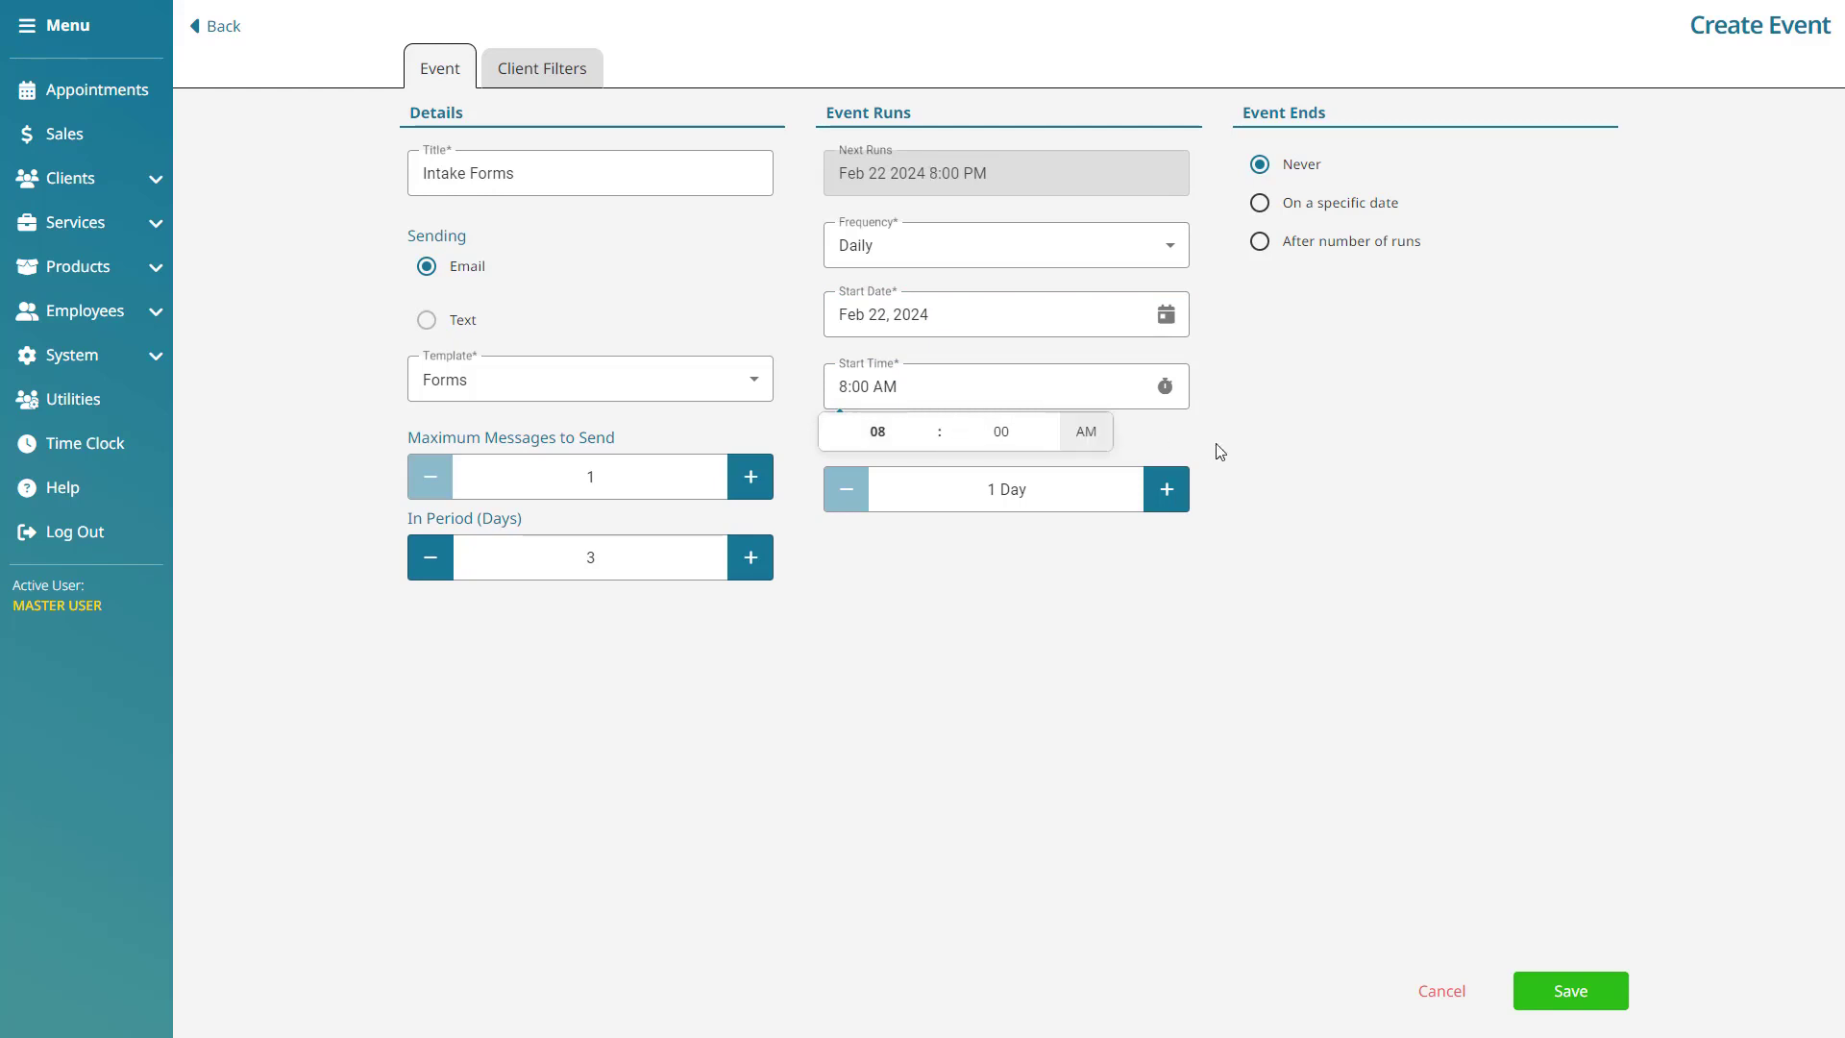
pyautogui.click(1274, 452)
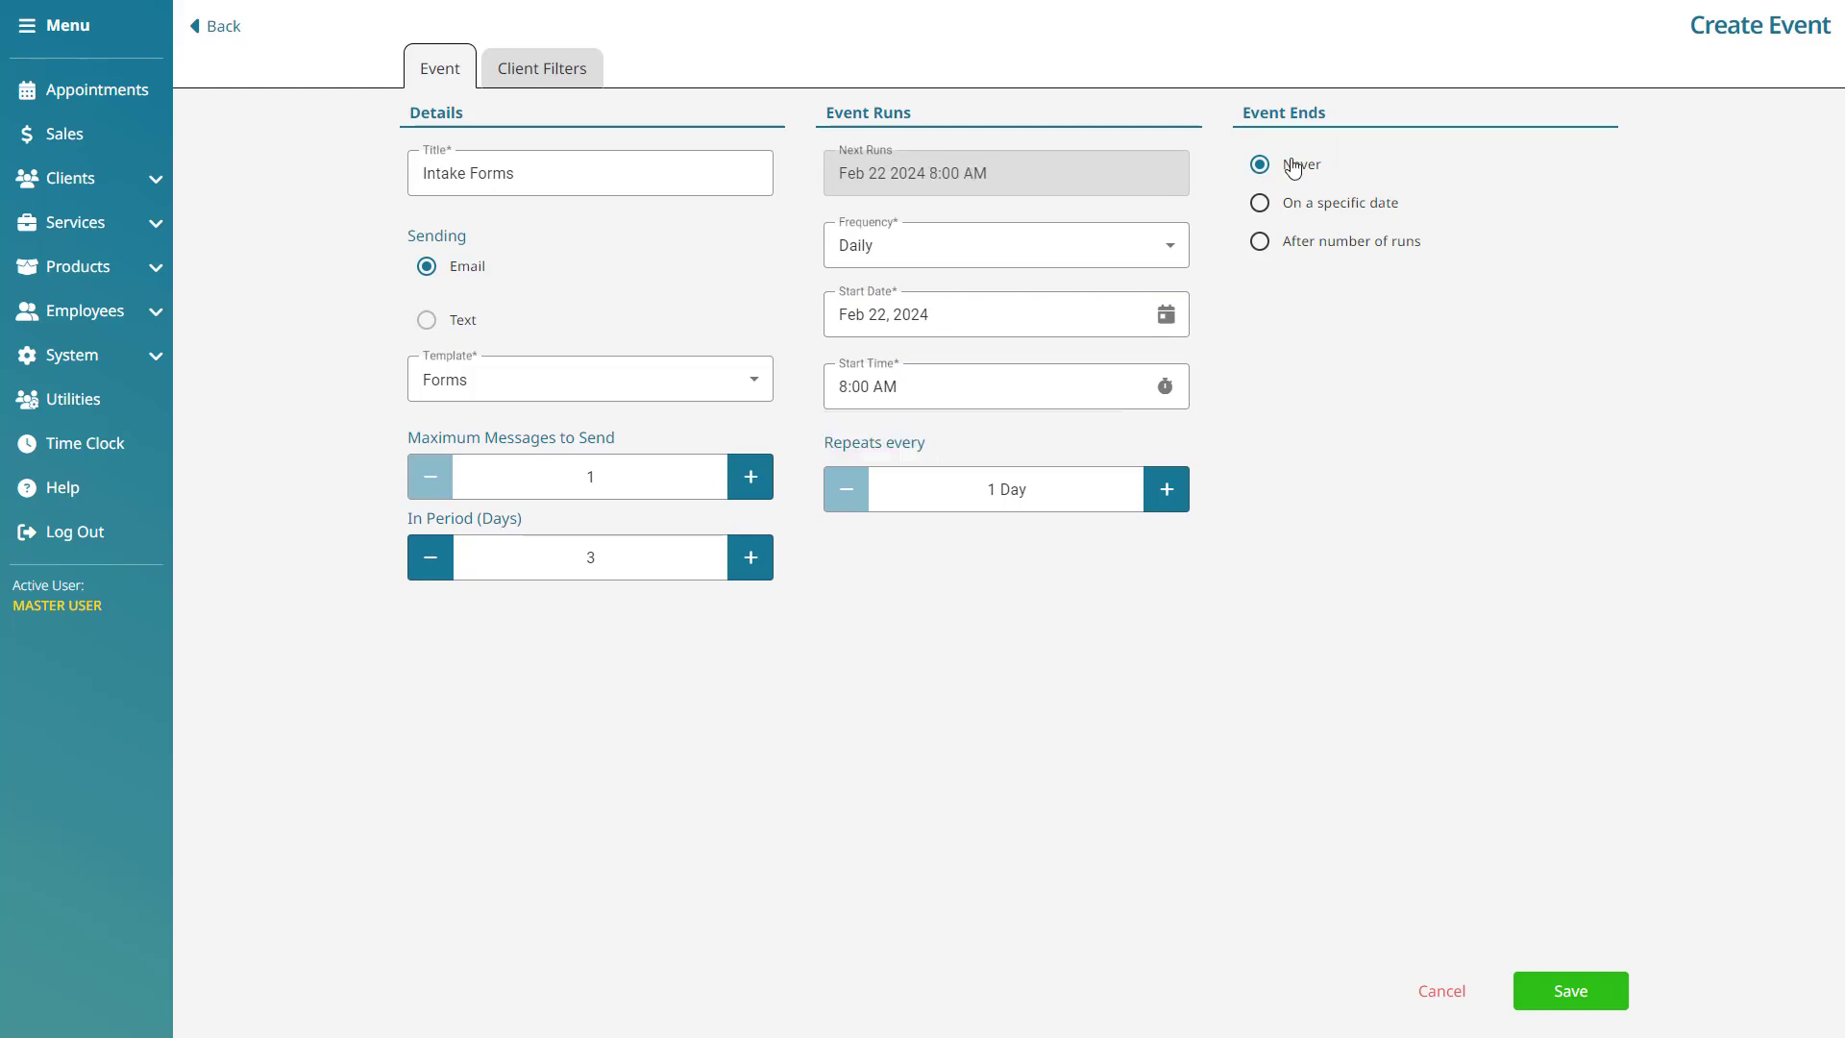
# - Add an active client filter for clients with any outstanding intake form
pyautogui.click(595, 71)
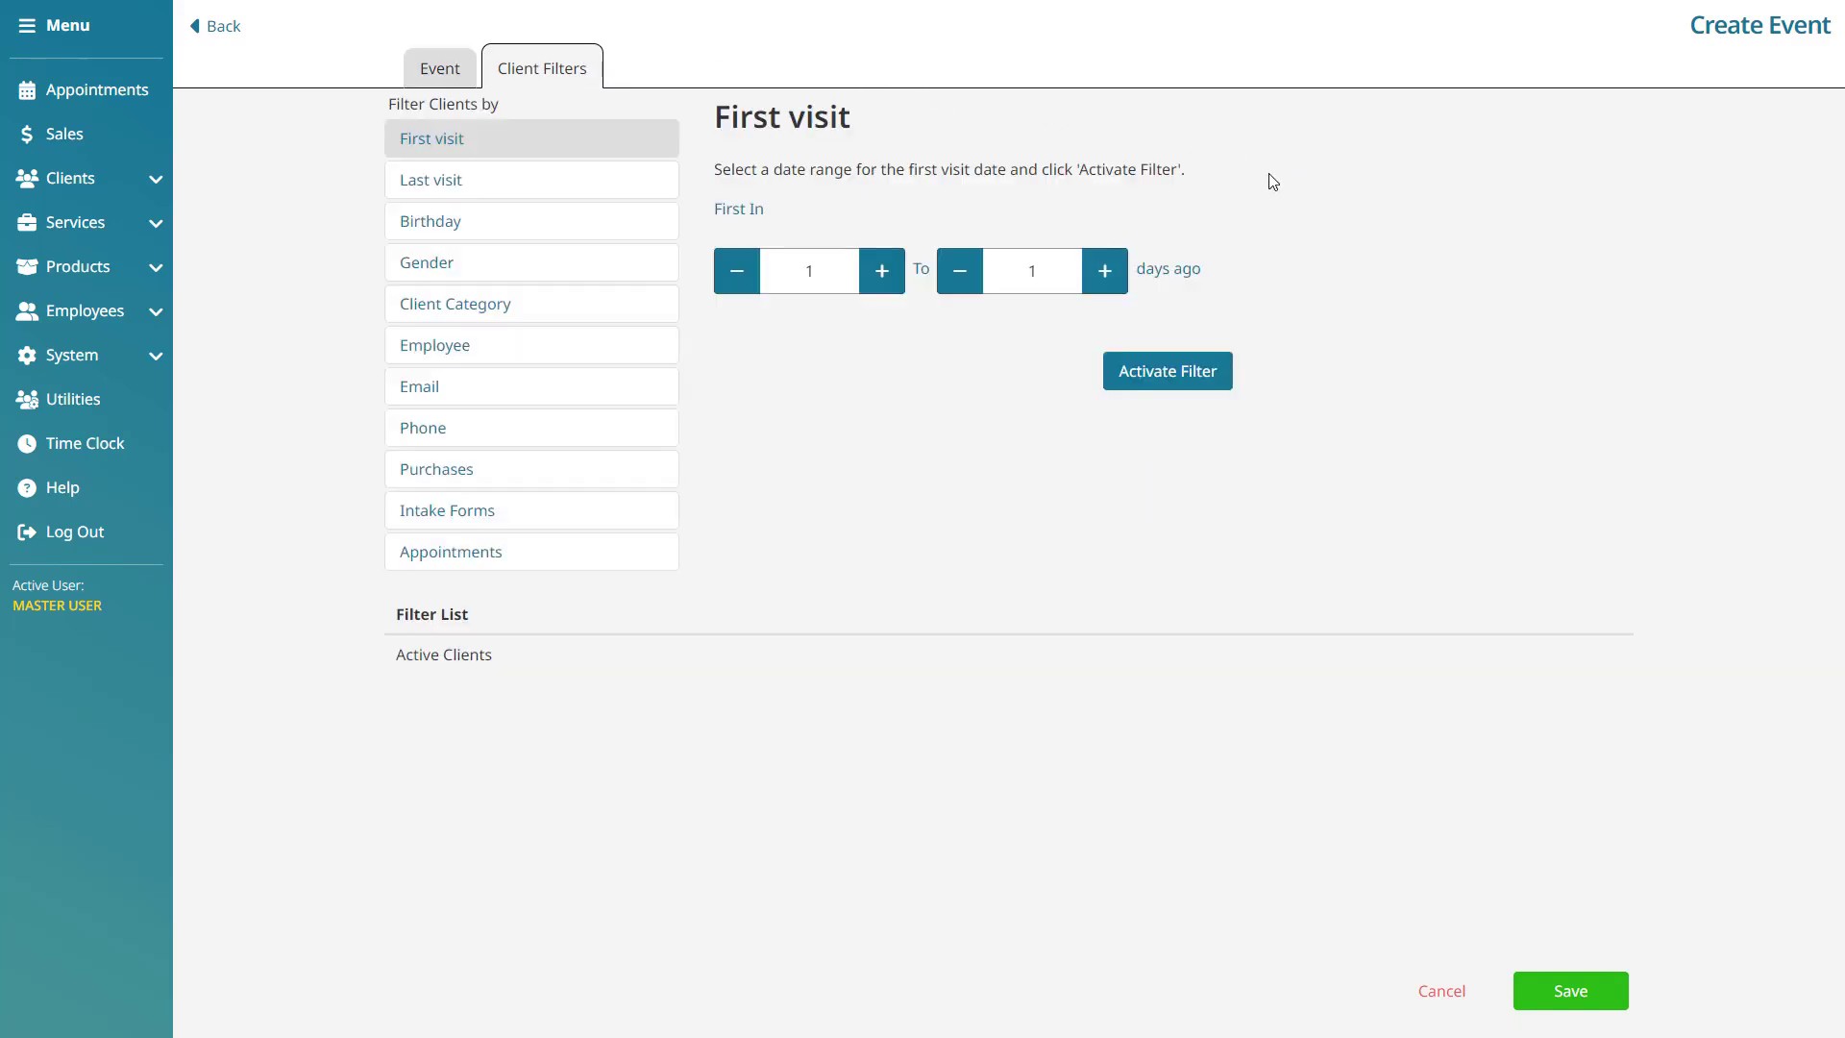
pyautogui.click(582, 530)
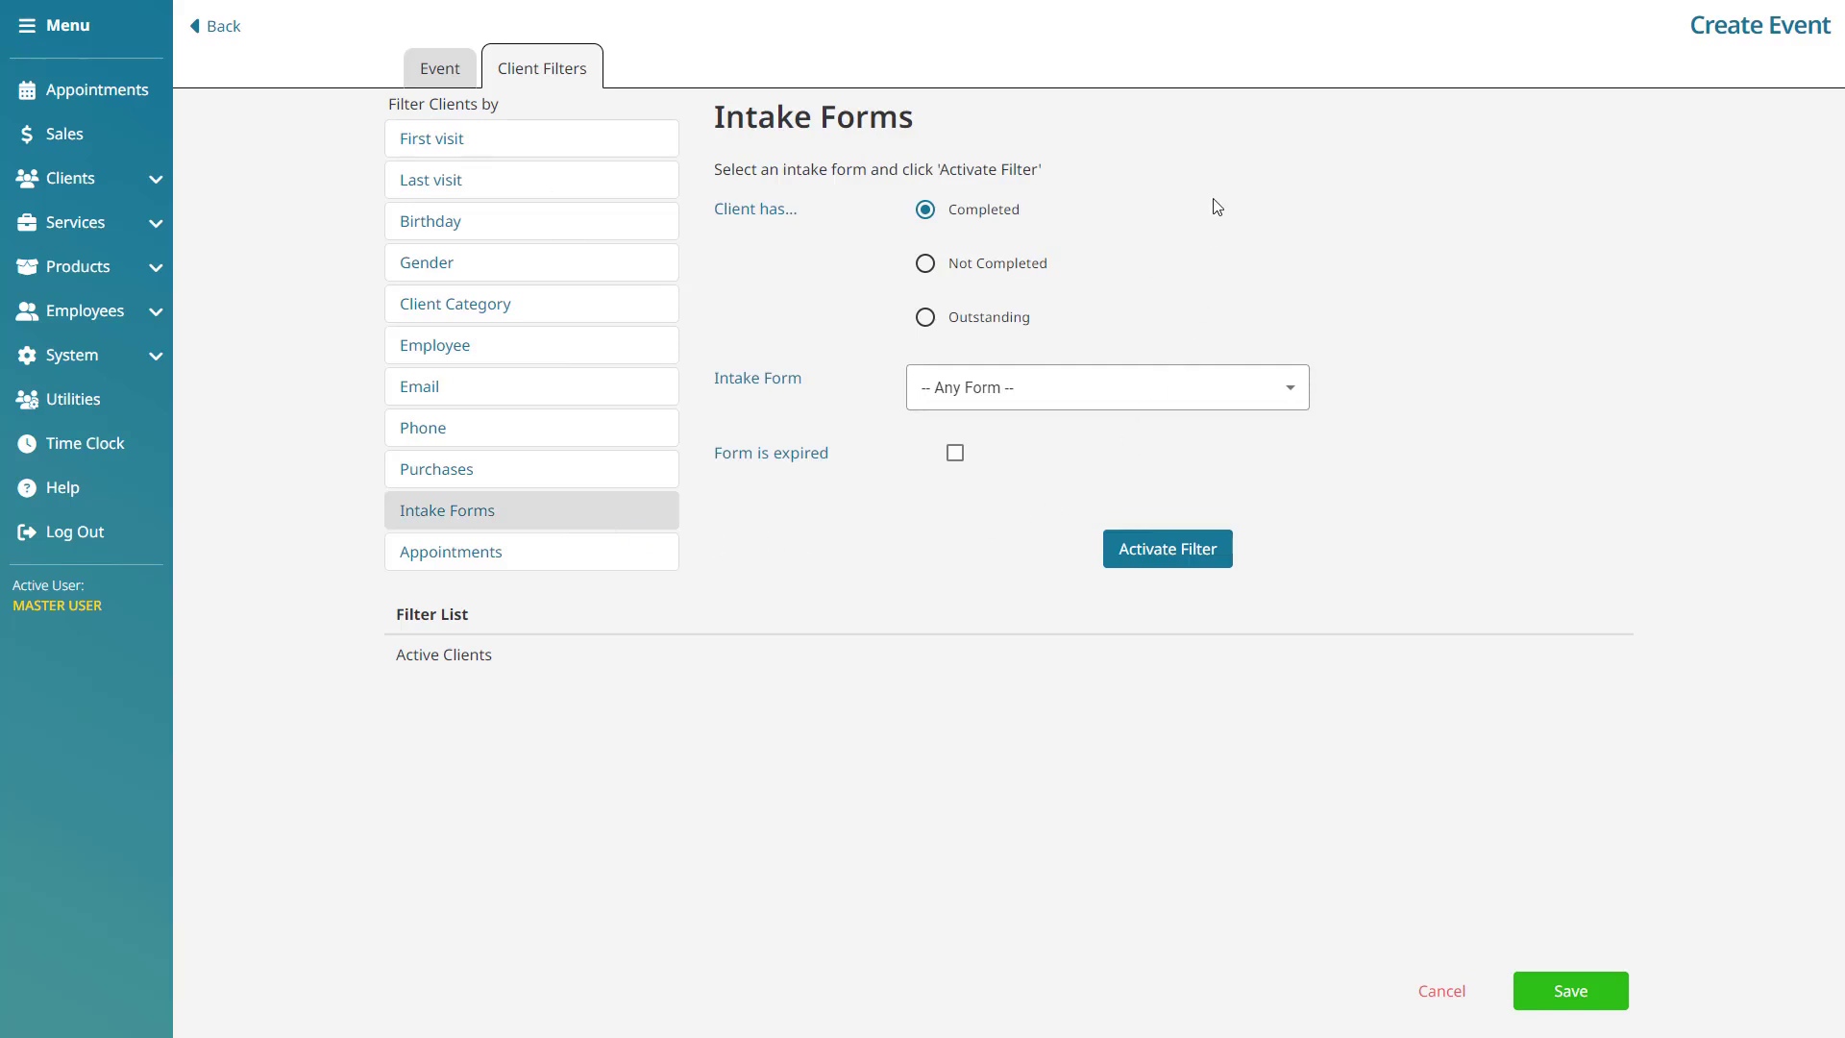
pyautogui.click(988, 275)
pyautogui.click(978, 323)
pyautogui.click(1229, 554)
# - Add an active client filter for clients who have future appointments, and save the event
pyautogui.click(623, 550)
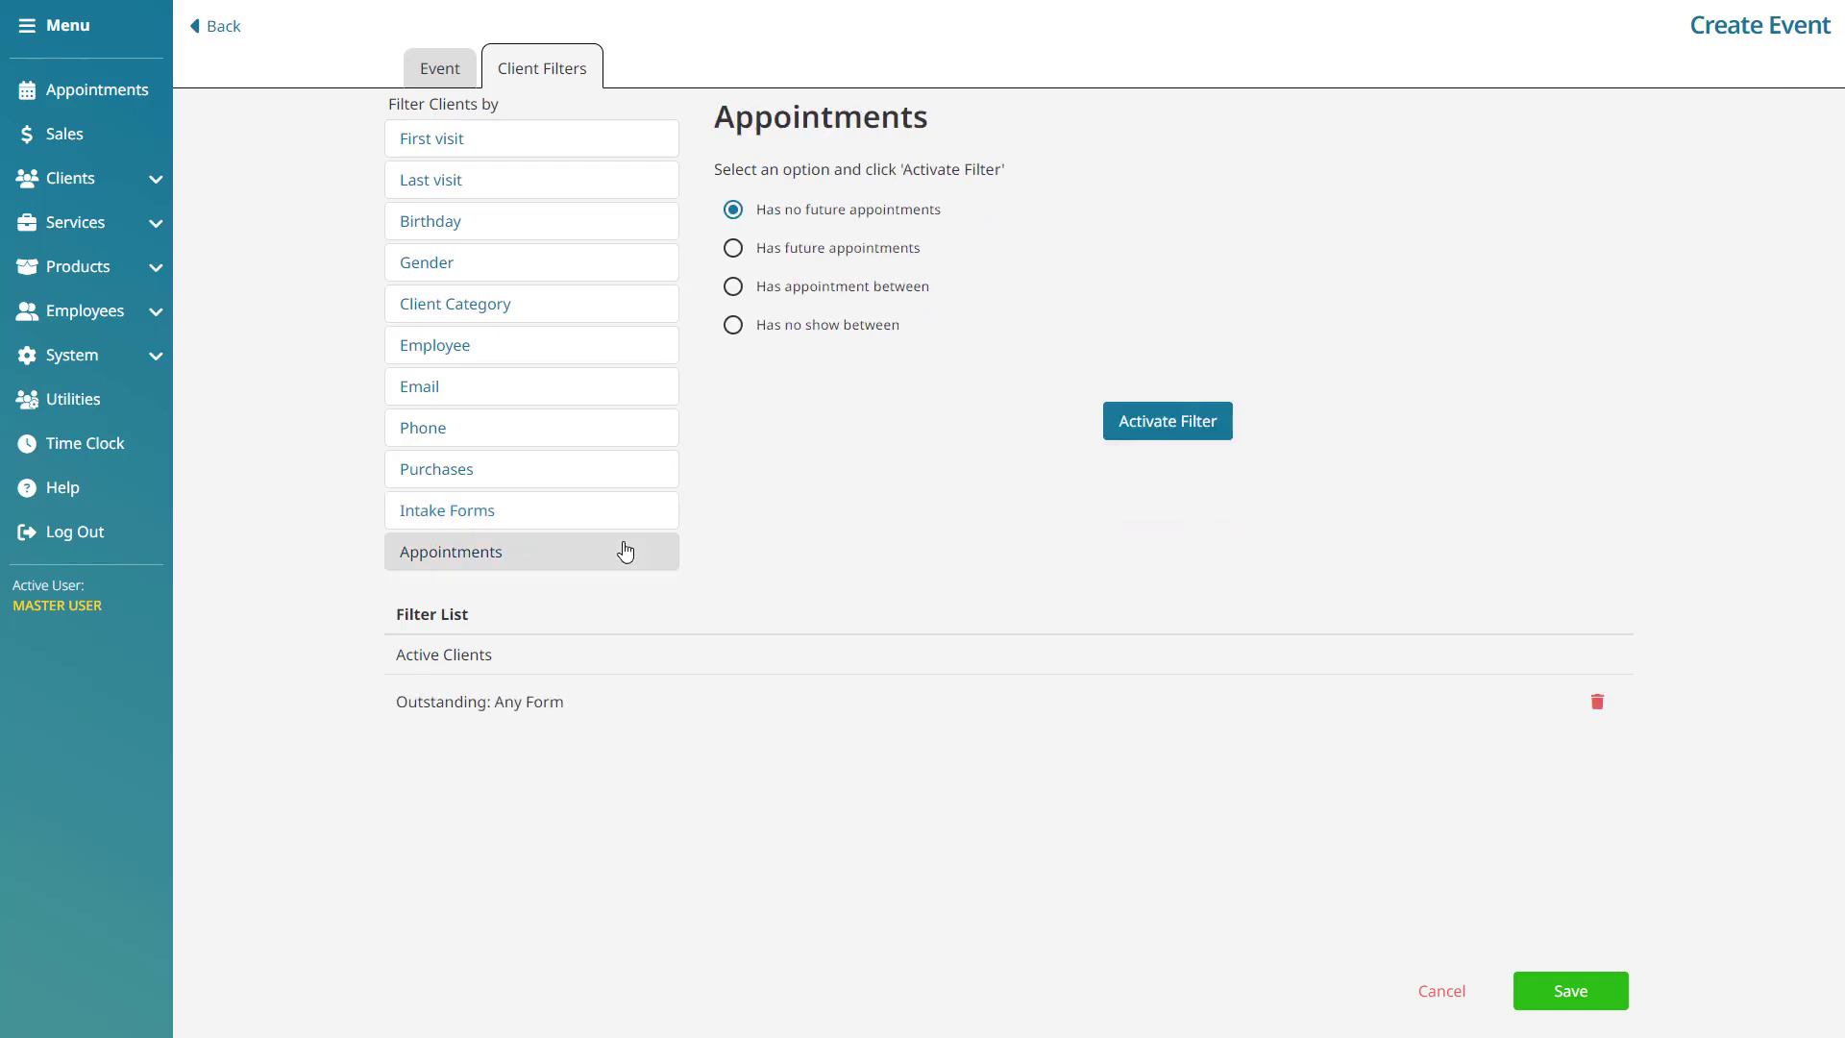
pyautogui.click(897, 253)
pyautogui.click(1230, 418)
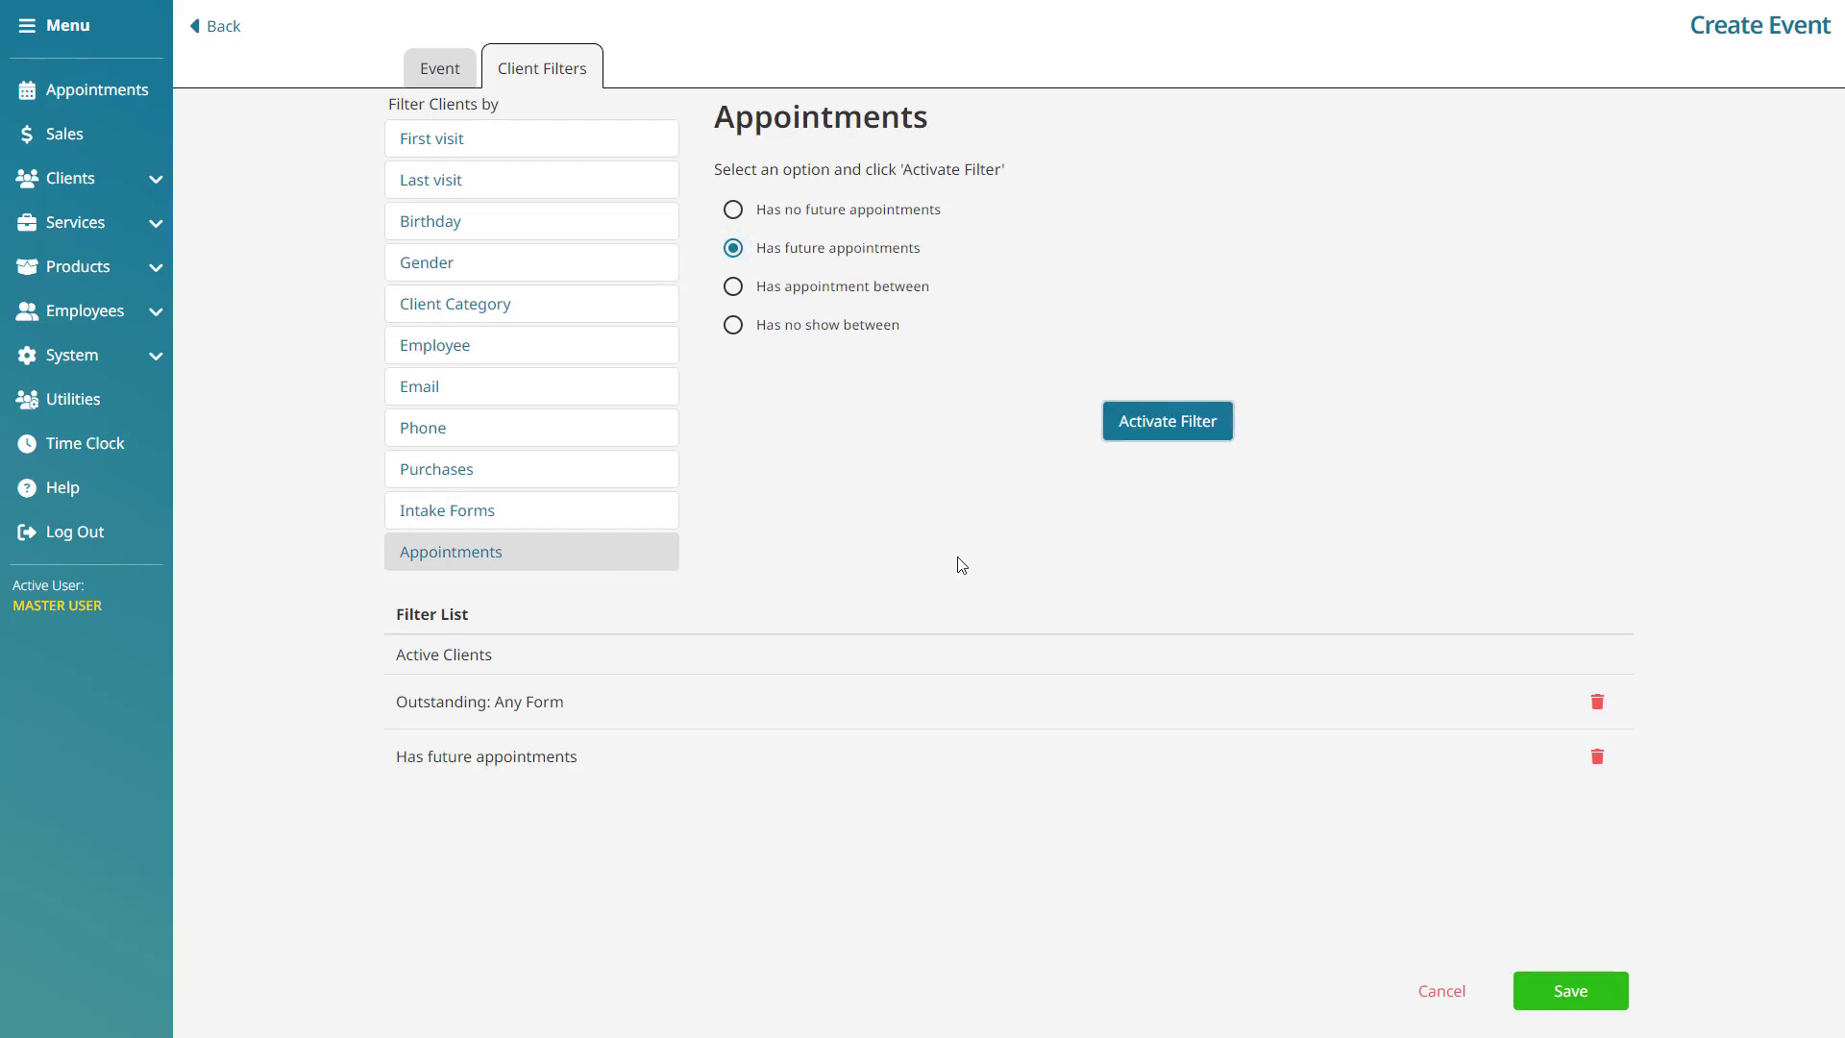
pyautogui.click(1608, 1004)
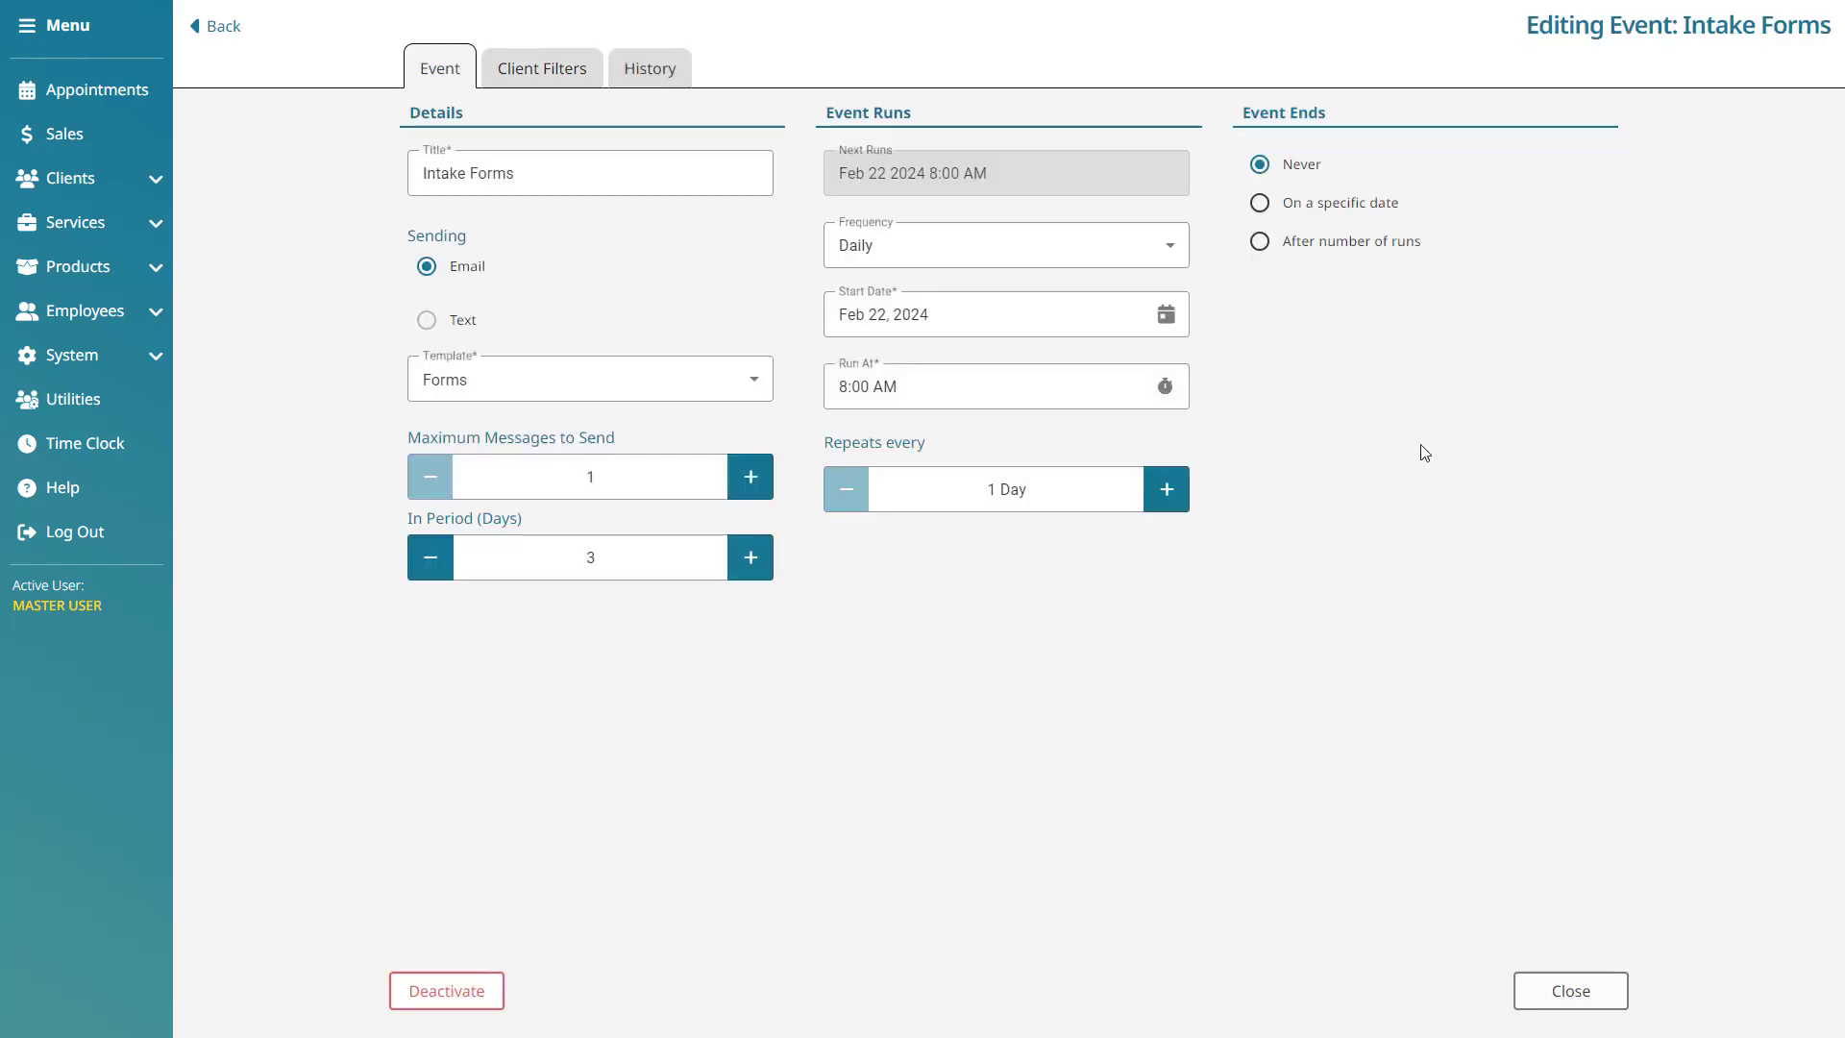
# - Examine the saved event's run history and message totals, and return to the list of marketing events
pyautogui.click(685, 75)
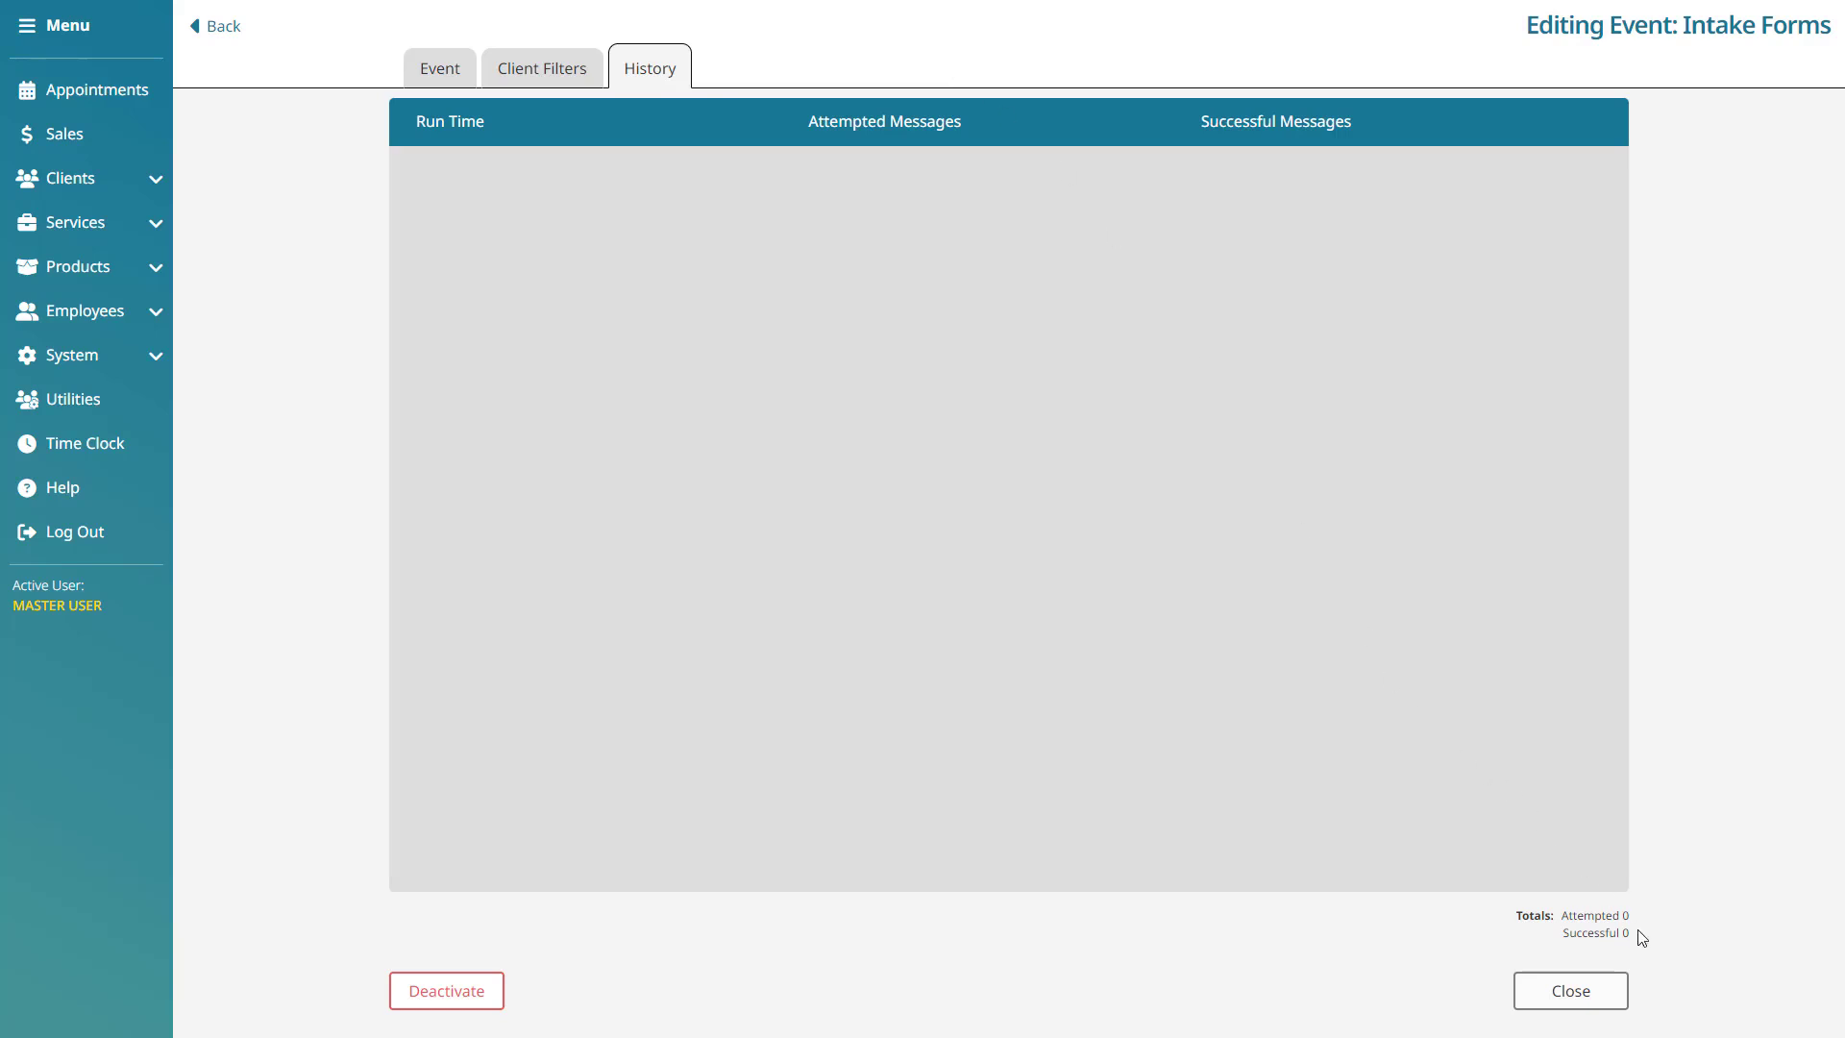
pyautogui.moveTo(1642, 937); pyautogui.dragTo(1563, 914)
pyautogui.click(1719, 828)
pyautogui.click(224, 27)
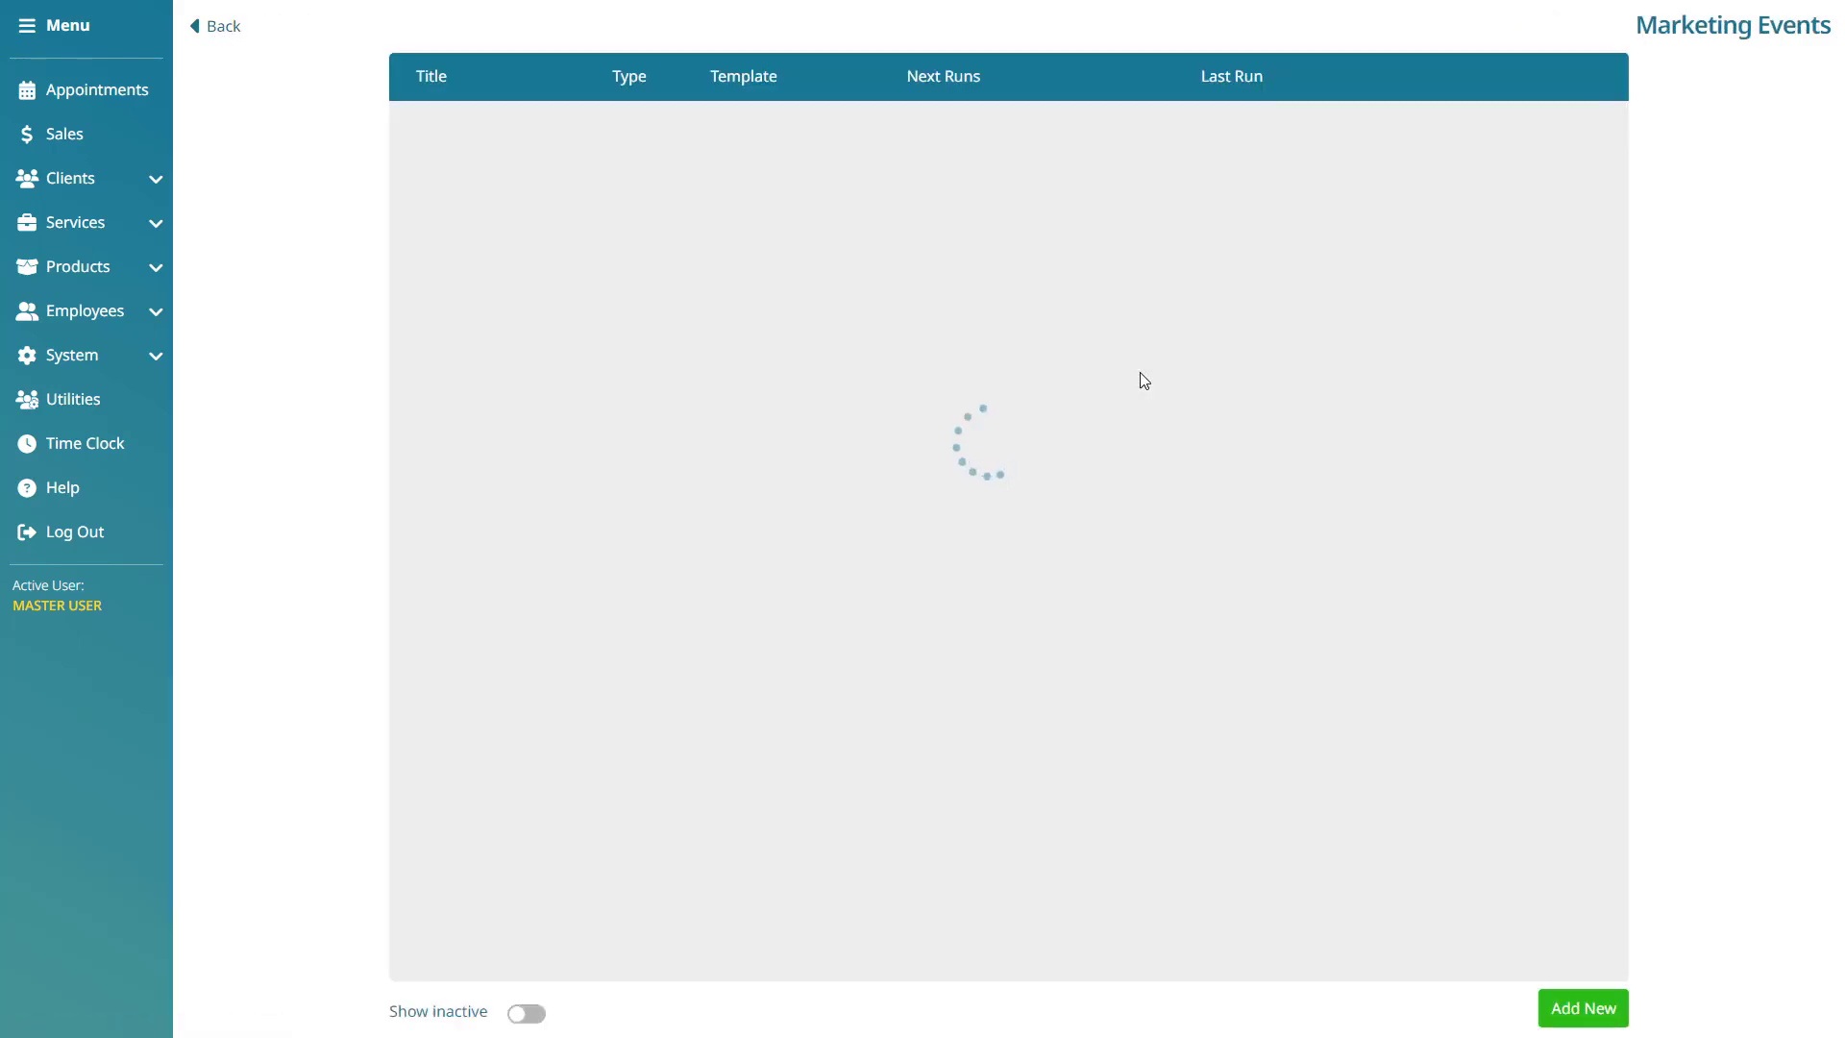